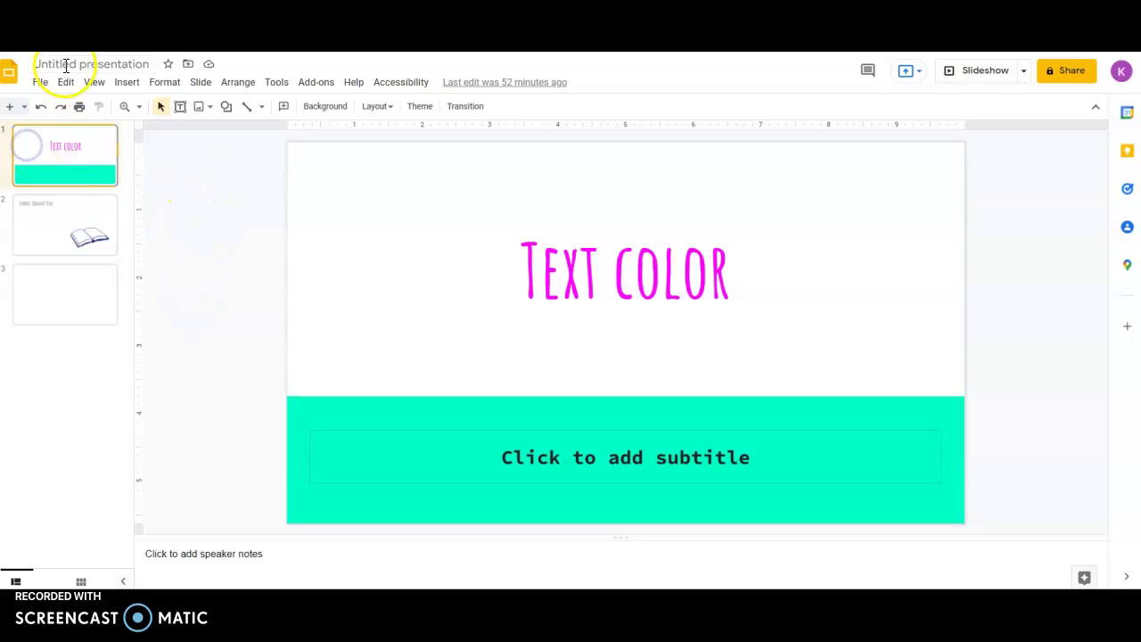
# Step: Create a new blank presentation and scroll the theme list down to Beach Day
pyautogui.click(40, 82)
pyautogui.moveTo(98, 141)
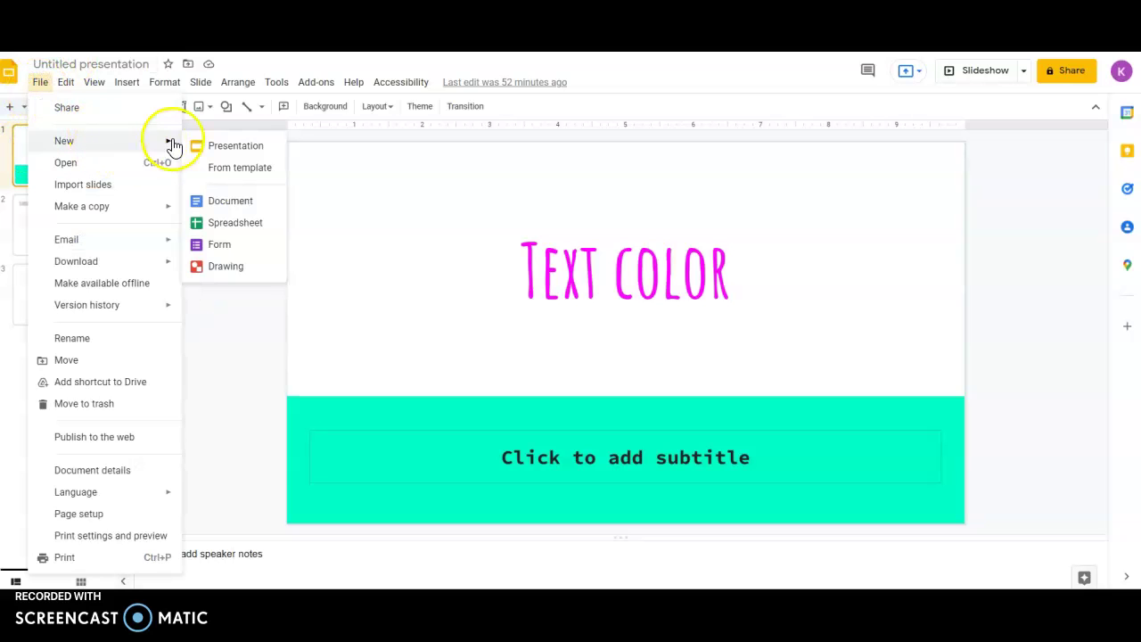
pyautogui.click(209, 149)
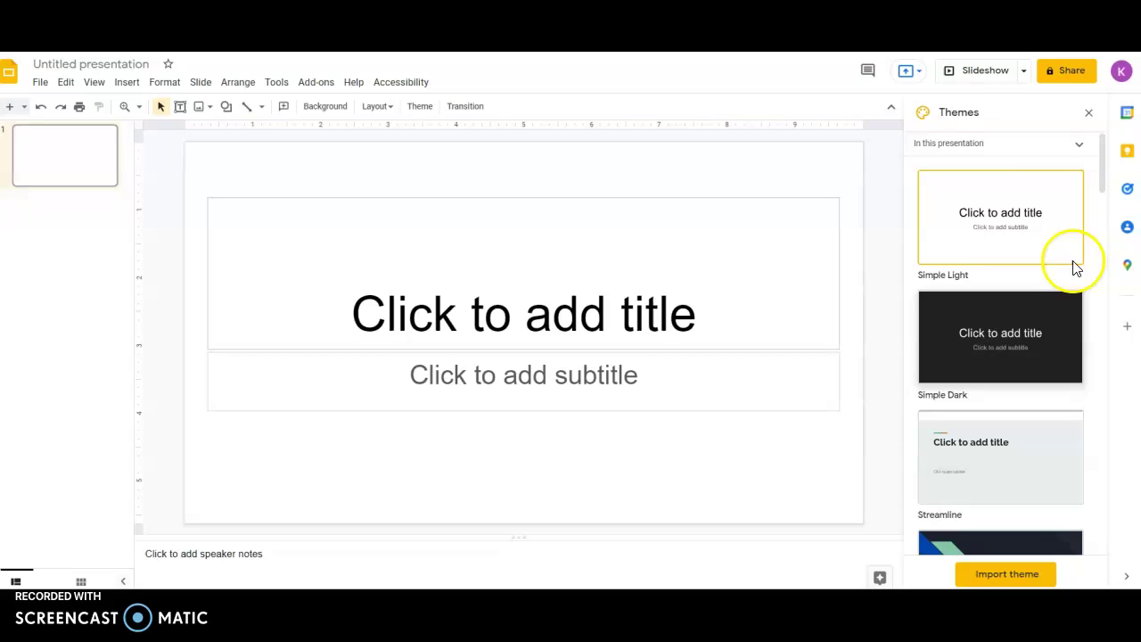
pyautogui.scroll(-1, 995, 268)
pyautogui.scroll(-1, 1002, 272)
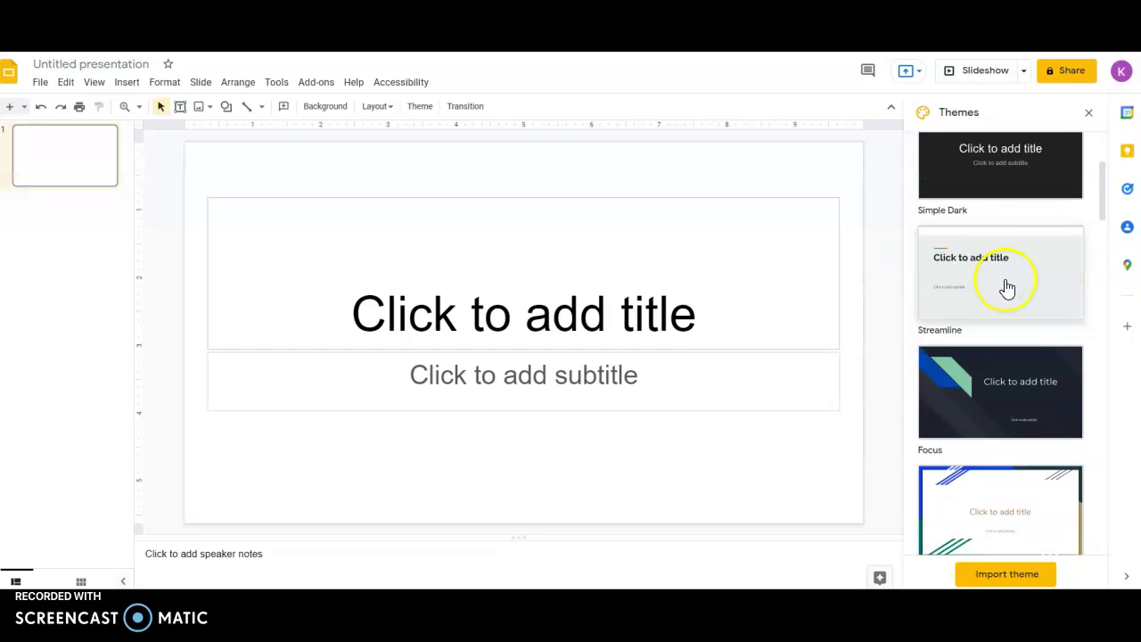
pyautogui.scroll(-1, 1016, 321)
pyautogui.scroll(-1, 1026, 353)
pyautogui.scroll(-1, 1007, 375)
pyautogui.scroll(-2, 971, 419)
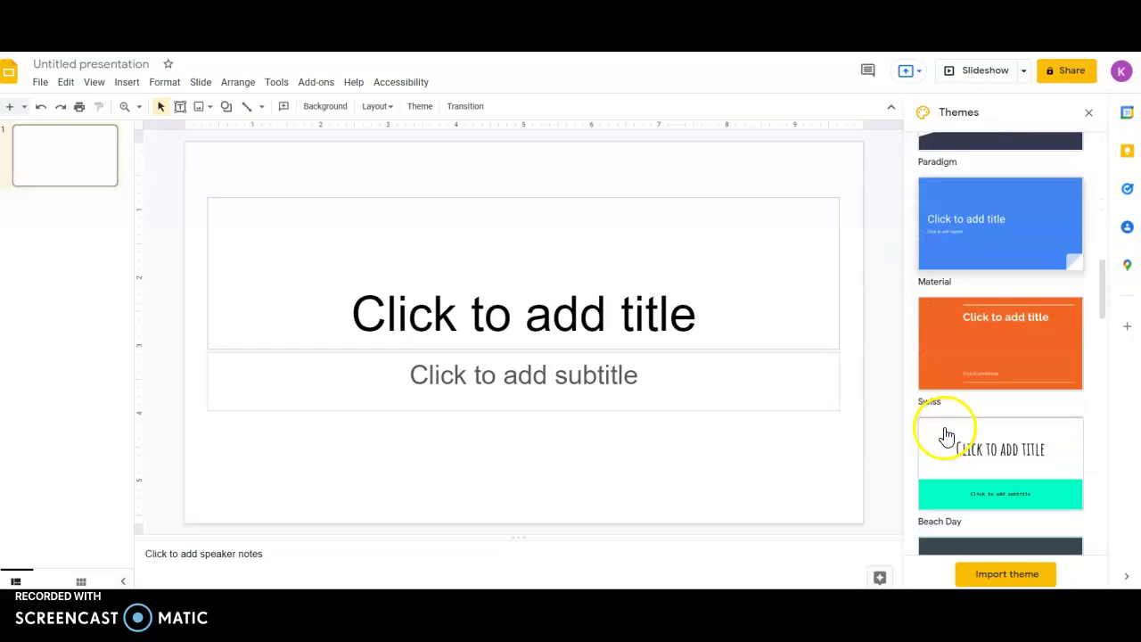
# Step: Apply Beach Day and title the slide 'The Creativity Project' with subtitle 'Katie Halpin'
pyautogui.click(997, 457)
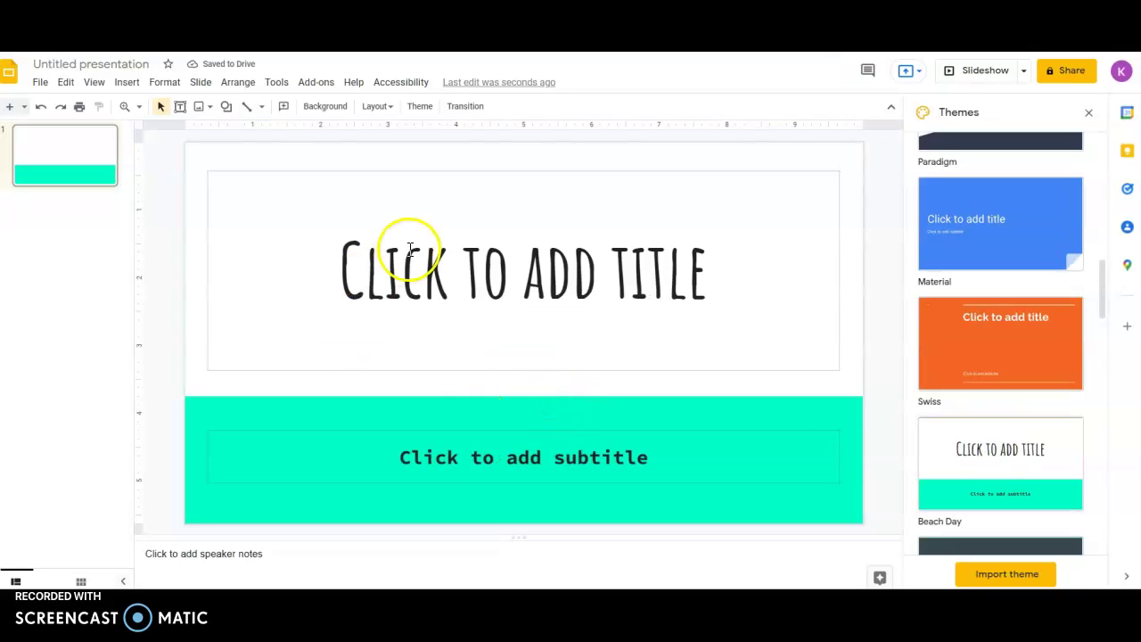
pyautogui.click(426, 261)
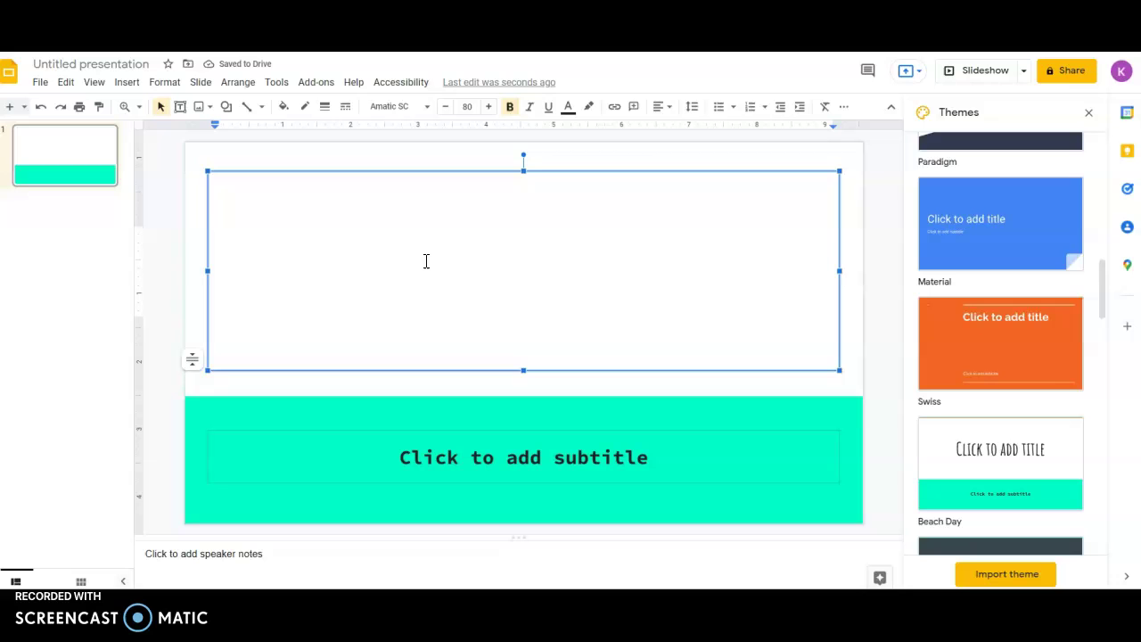
pyautogui.write('The Creativity ')
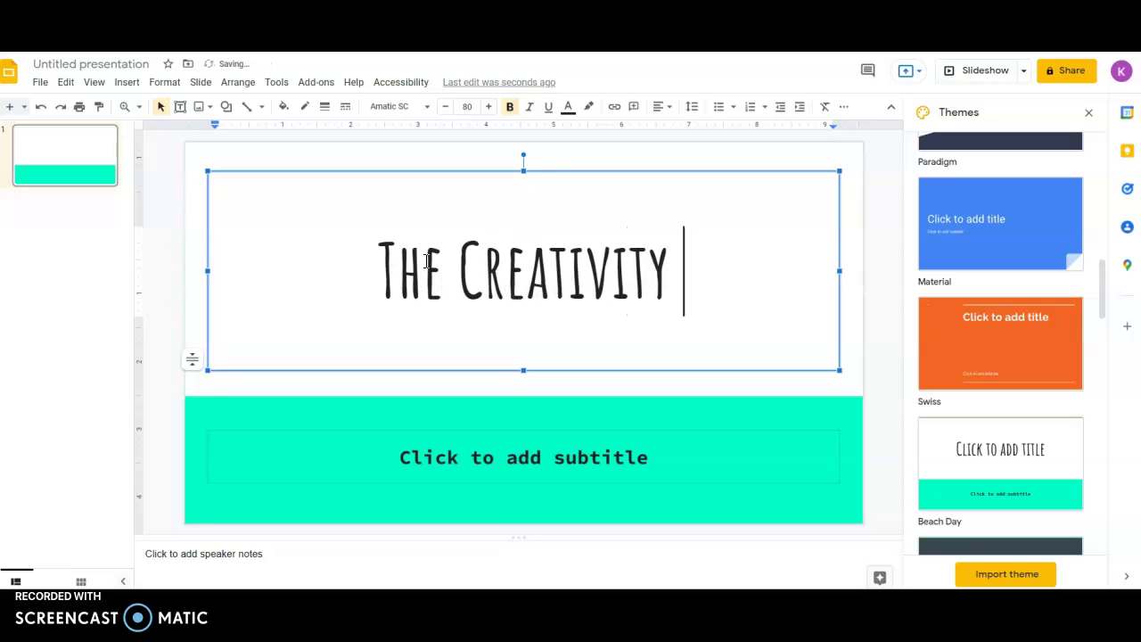
pyautogui.write('Project')
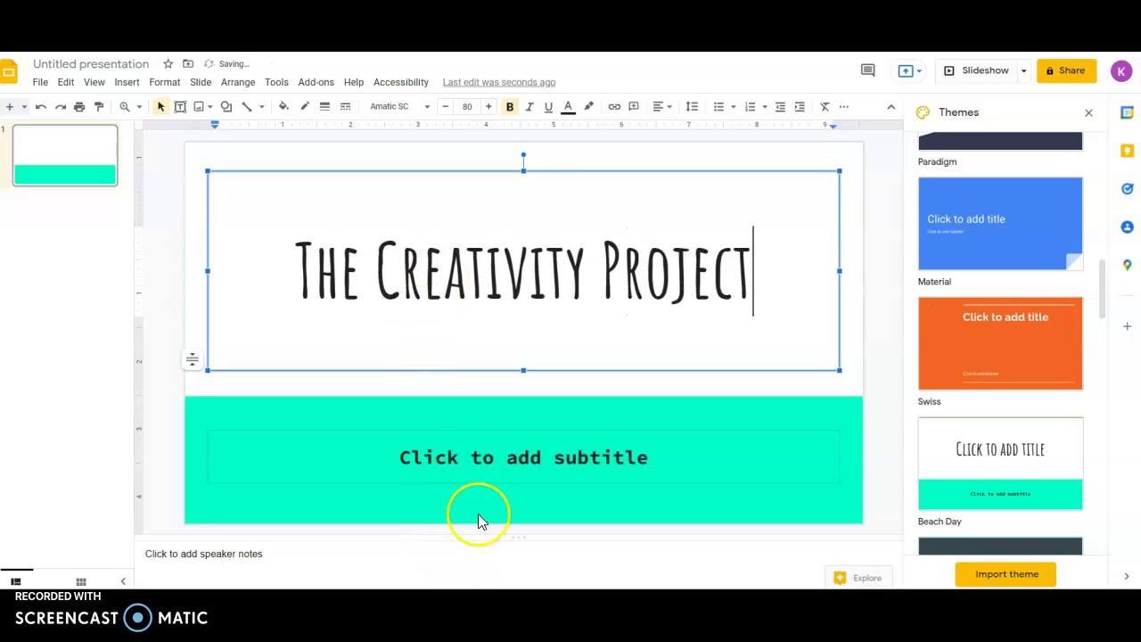
pyautogui.click(517, 457)
pyautogui.write('Katie Halp')
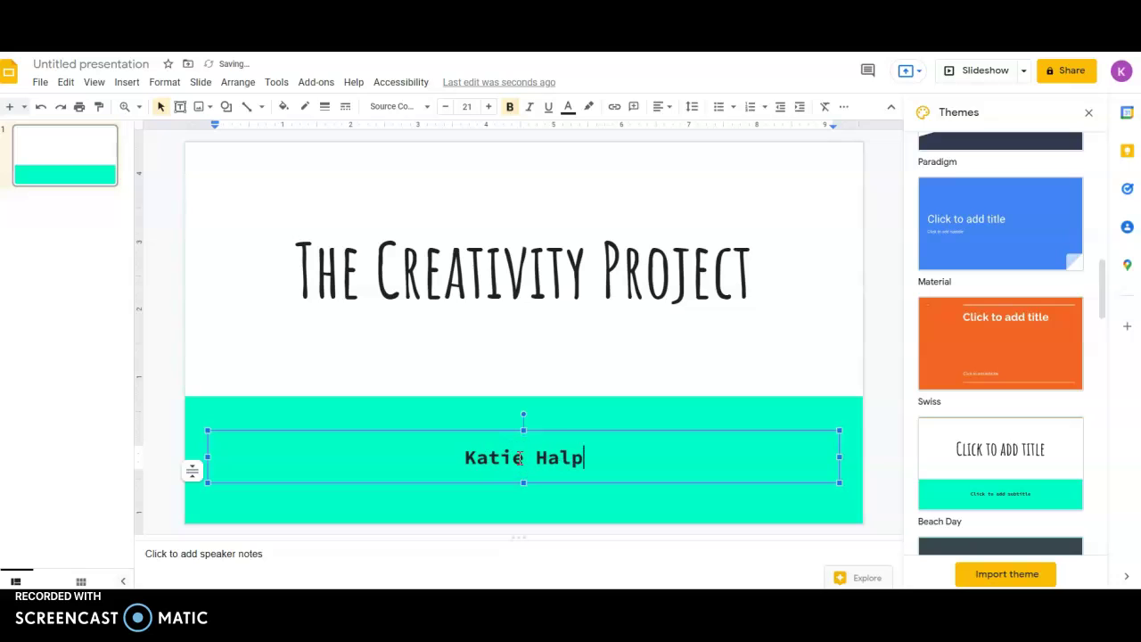
pyautogui.write('in')
pyautogui.click(237, 354)
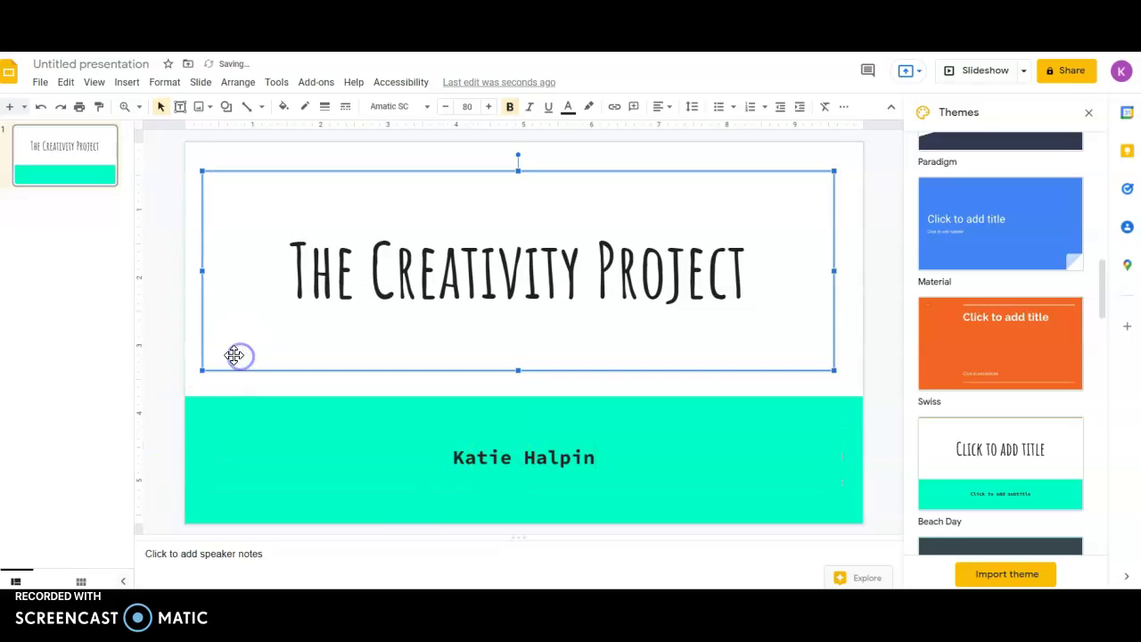
# Step: Add one new slide via Insert > New slide and another with Ctrl+M, then select slide 2
pyautogui.click(85, 158)
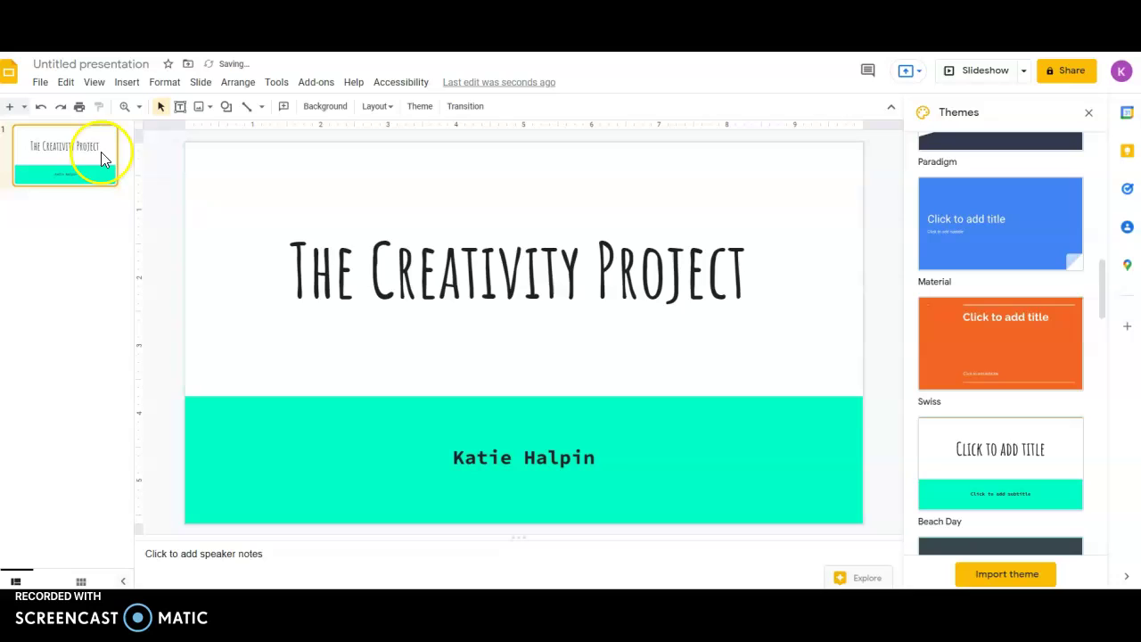
pyautogui.click(126, 82)
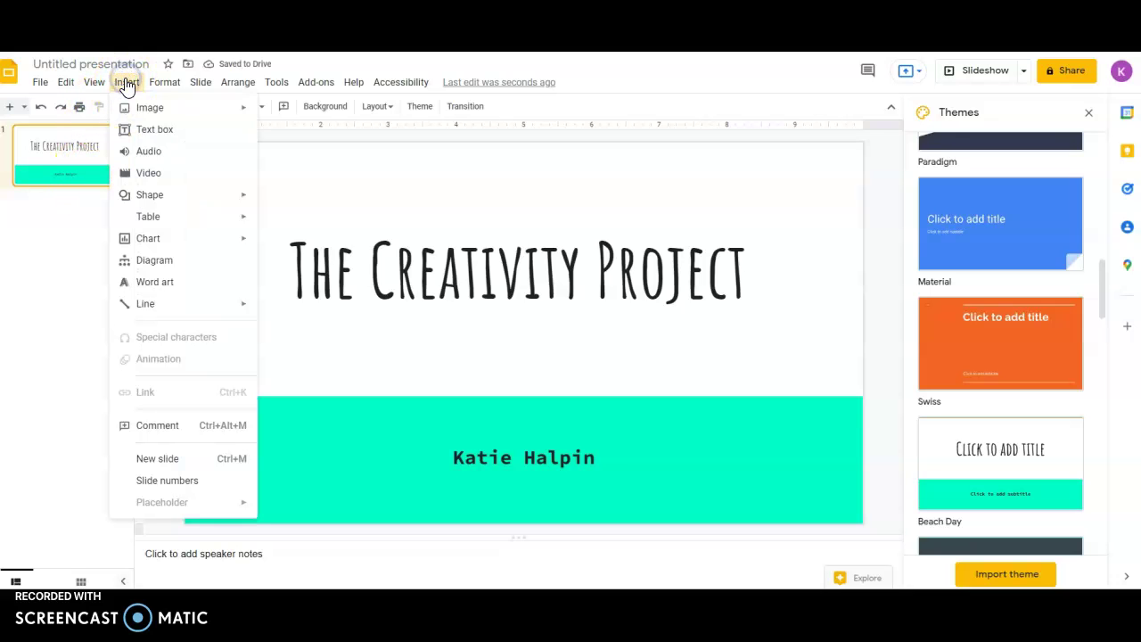
pyautogui.click(157, 460)
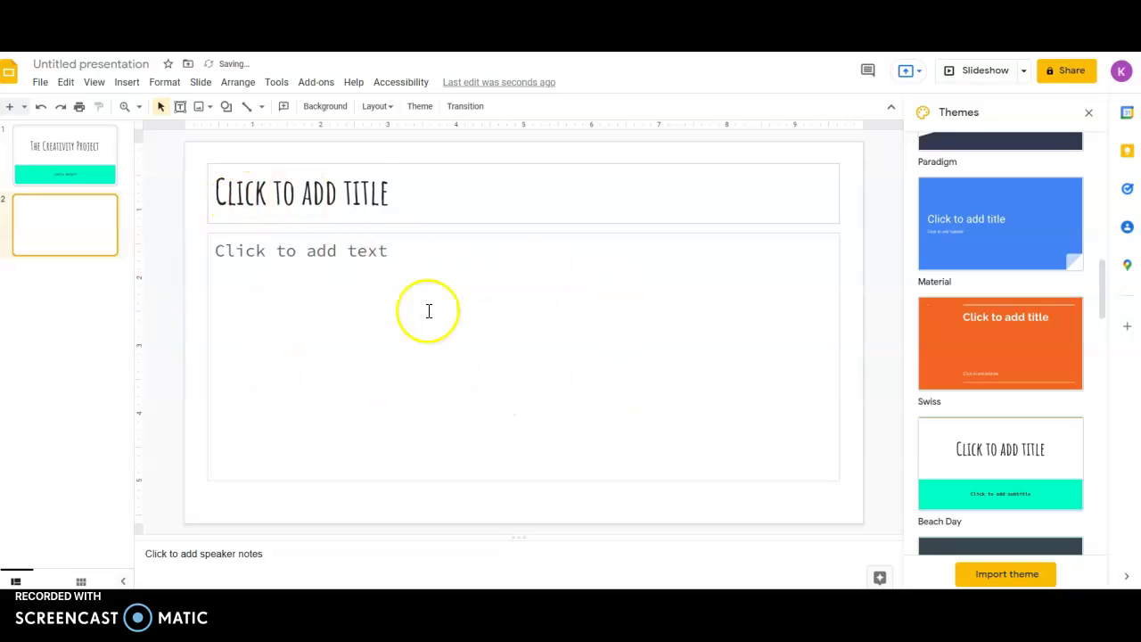
pyautogui.click(72, 239)
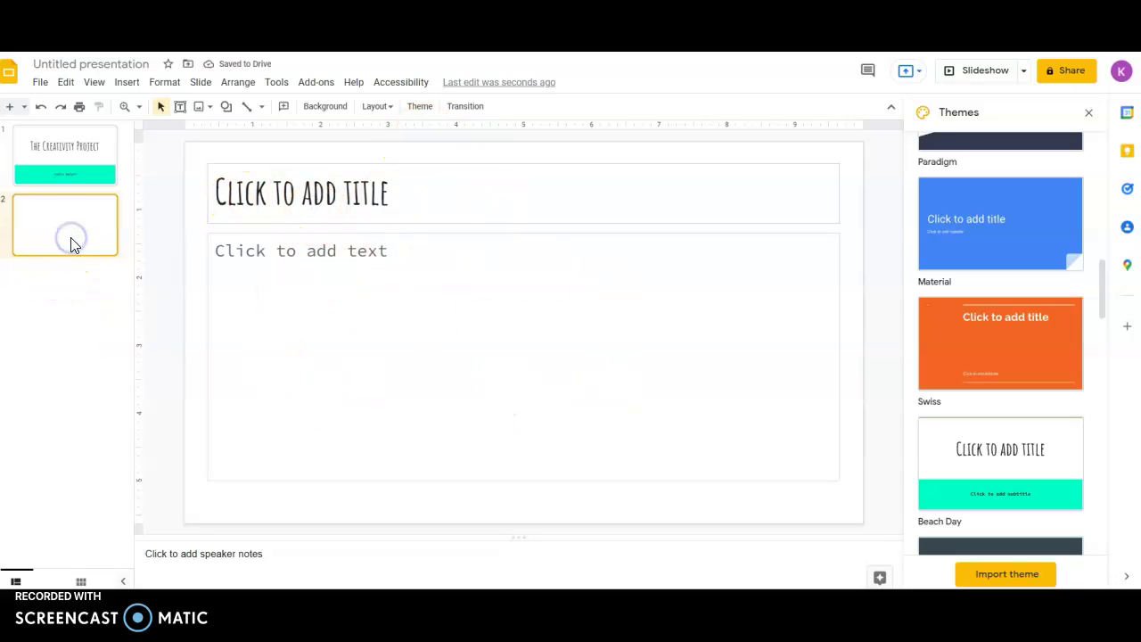
pyautogui.hotkey('ctrl', 'm')
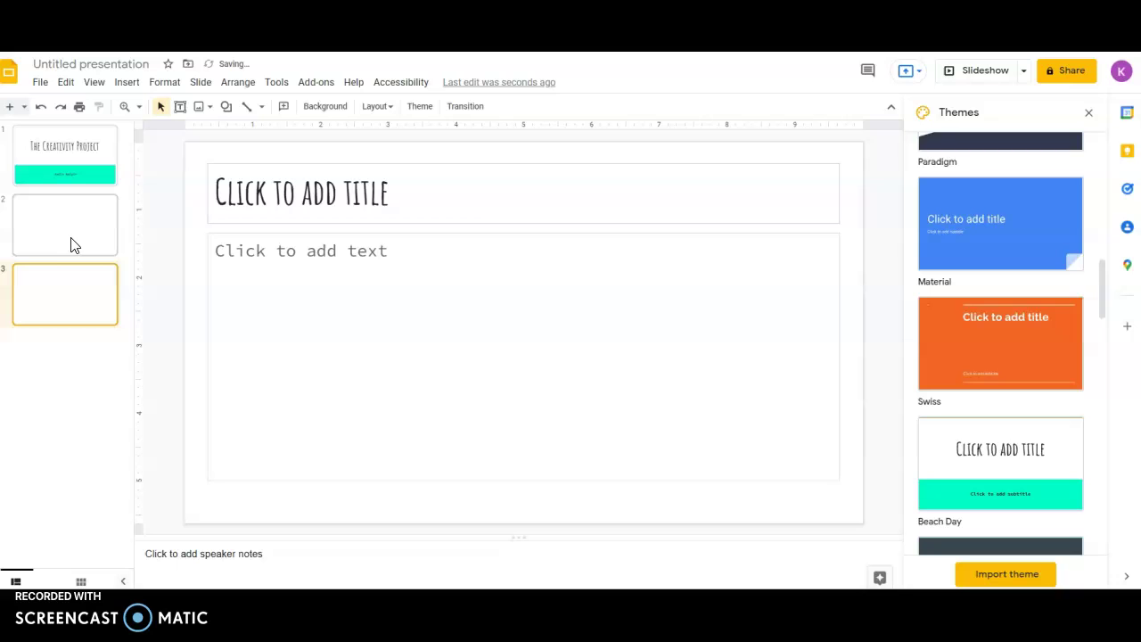
pyautogui.click(73, 248)
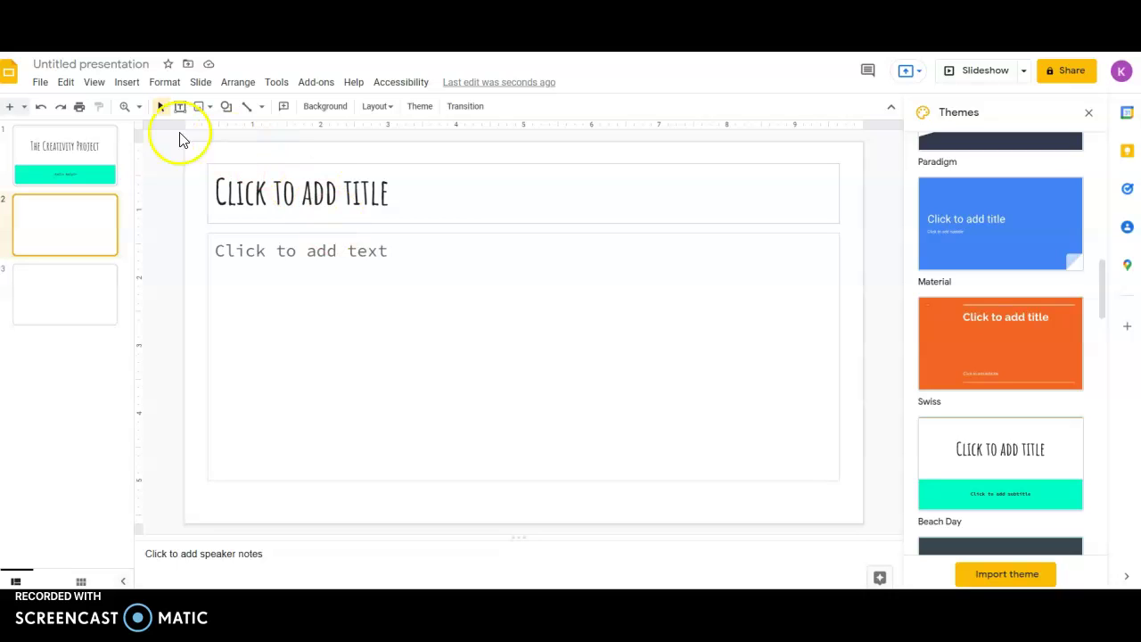
# Step: Apply the Section header layout to slide 2 and title it 'Part 1: Stories'
pyautogui.click(127, 84)
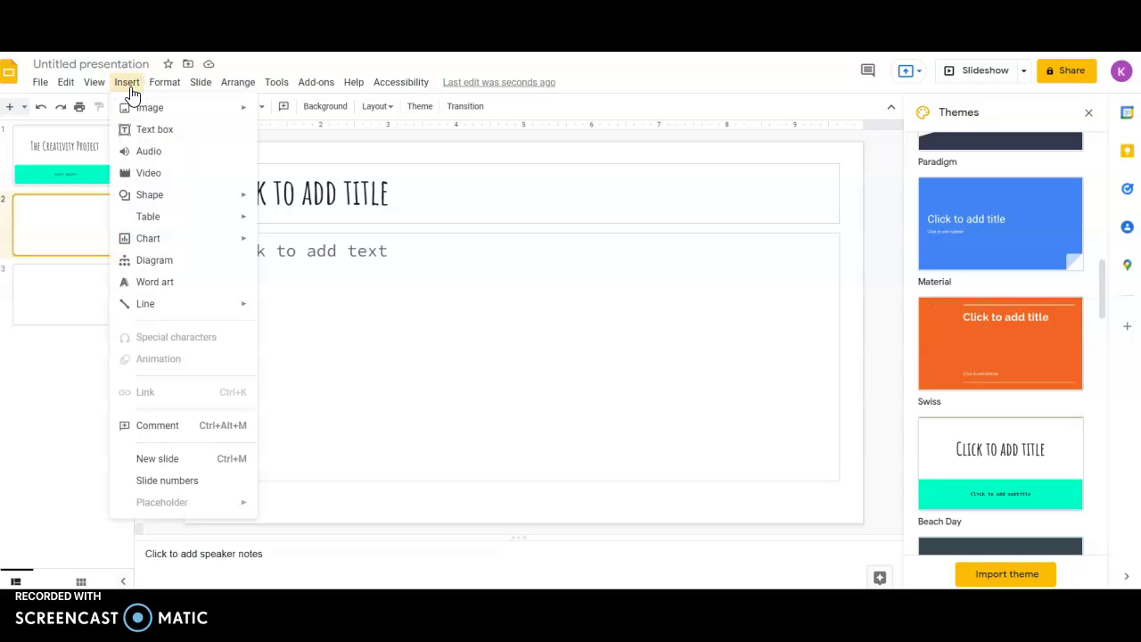
pyautogui.click(155, 85)
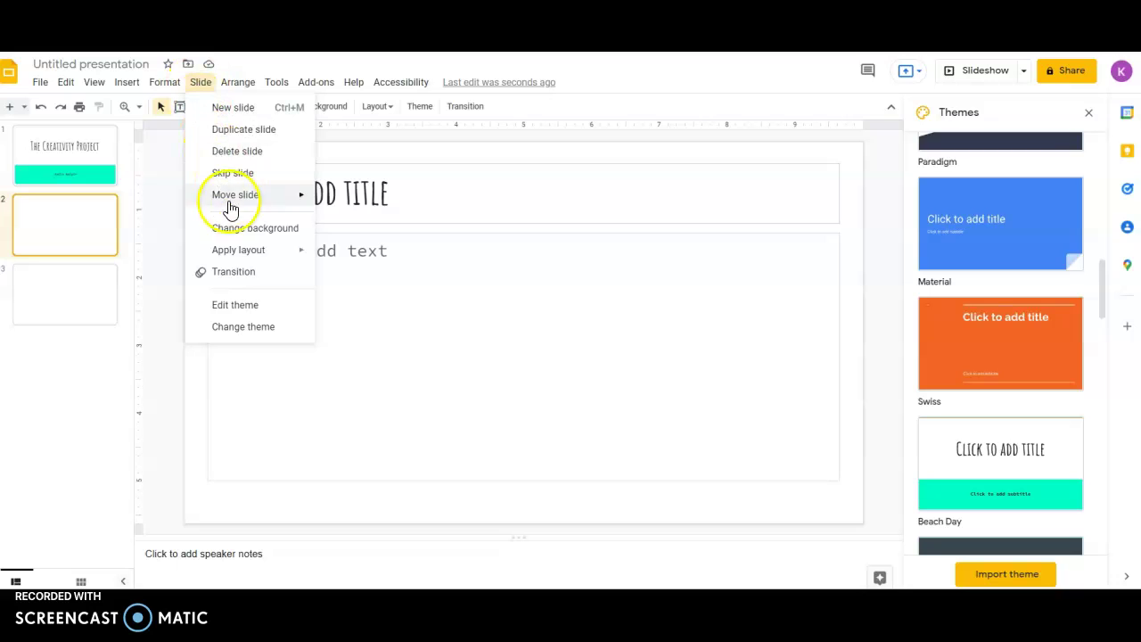
pyautogui.moveTo(239, 249)
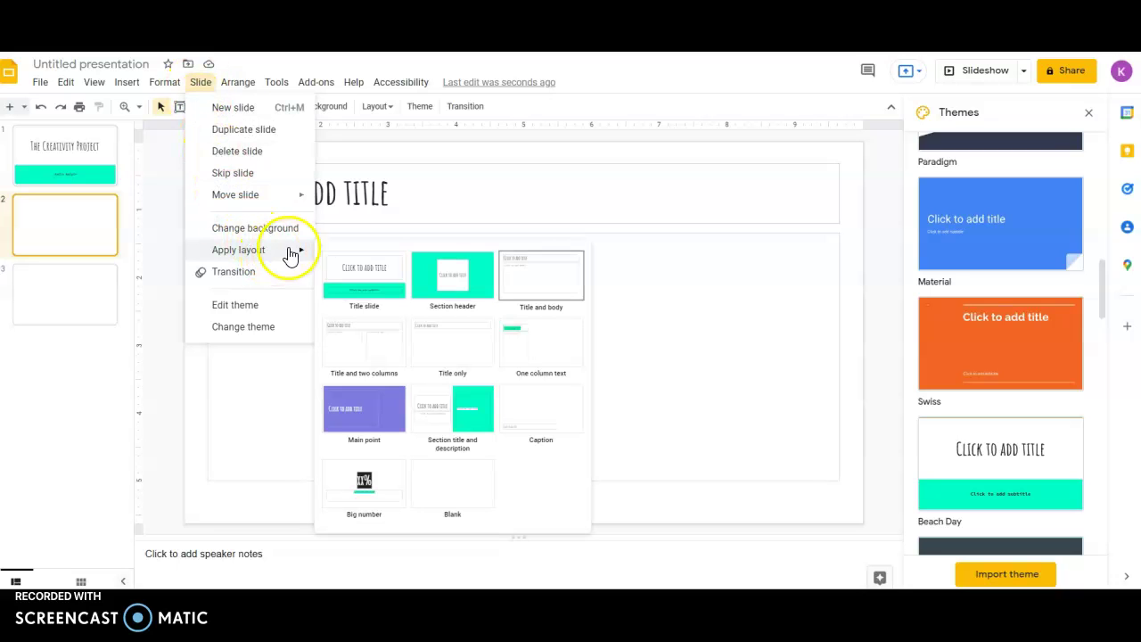
pyautogui.click(434, 283)
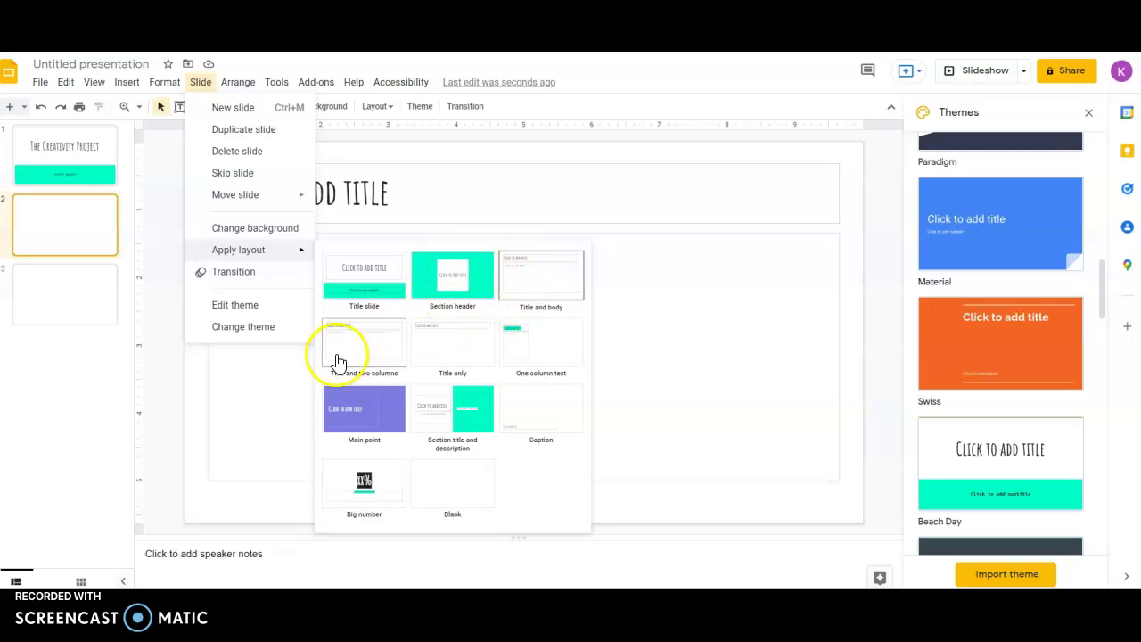
pyautogui.click(465, 283)
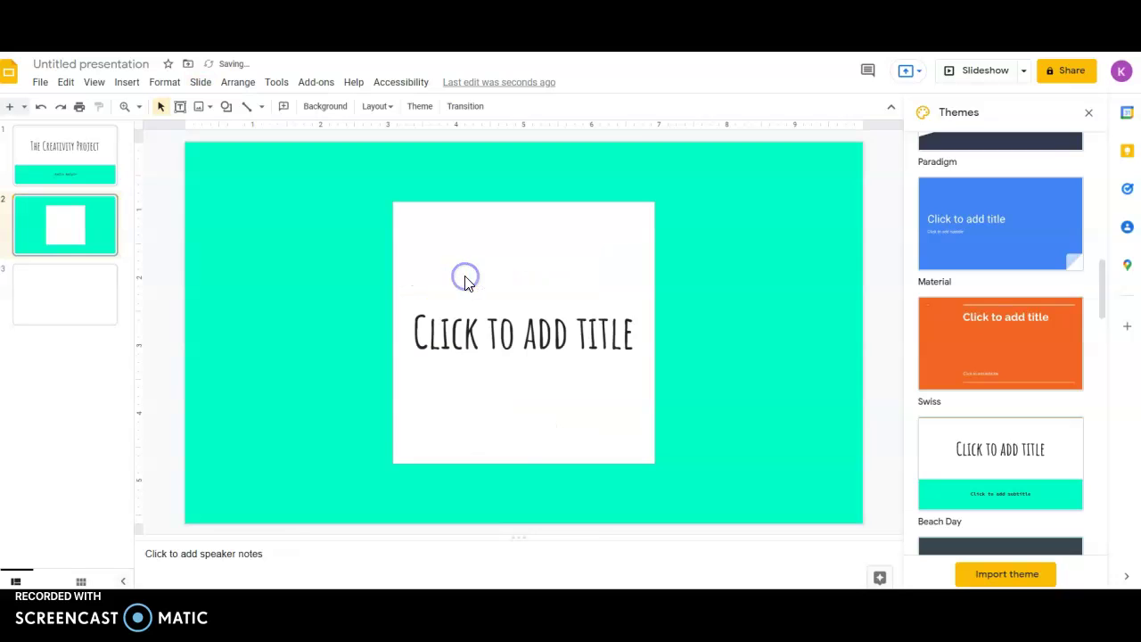
pyautogui.click(487, 318)
pyautogui.write('ART')
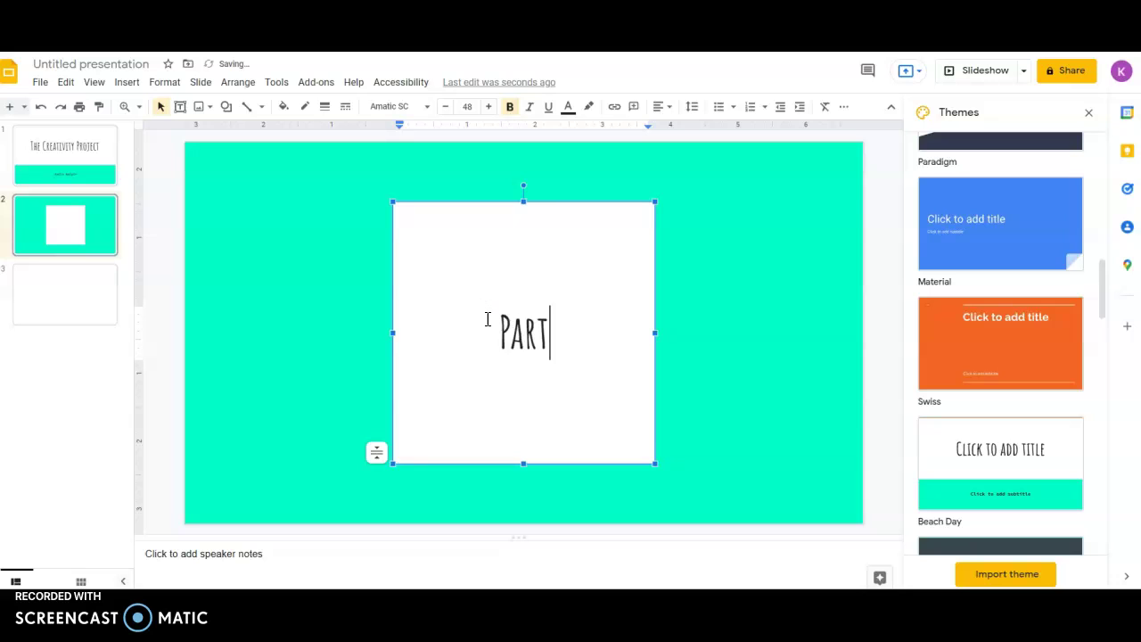
pyautogui.write('1:Stori')
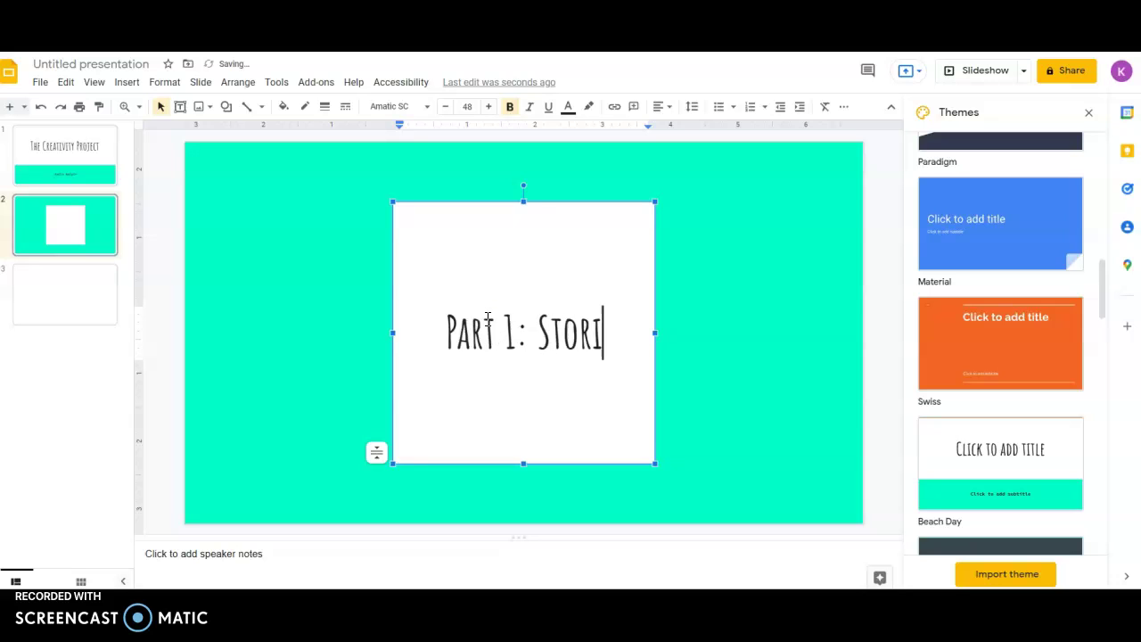
pyautogui.write('es')
# Step: Give slide 3 the title 'Creative Title'
pyautogui.click(76, 288)
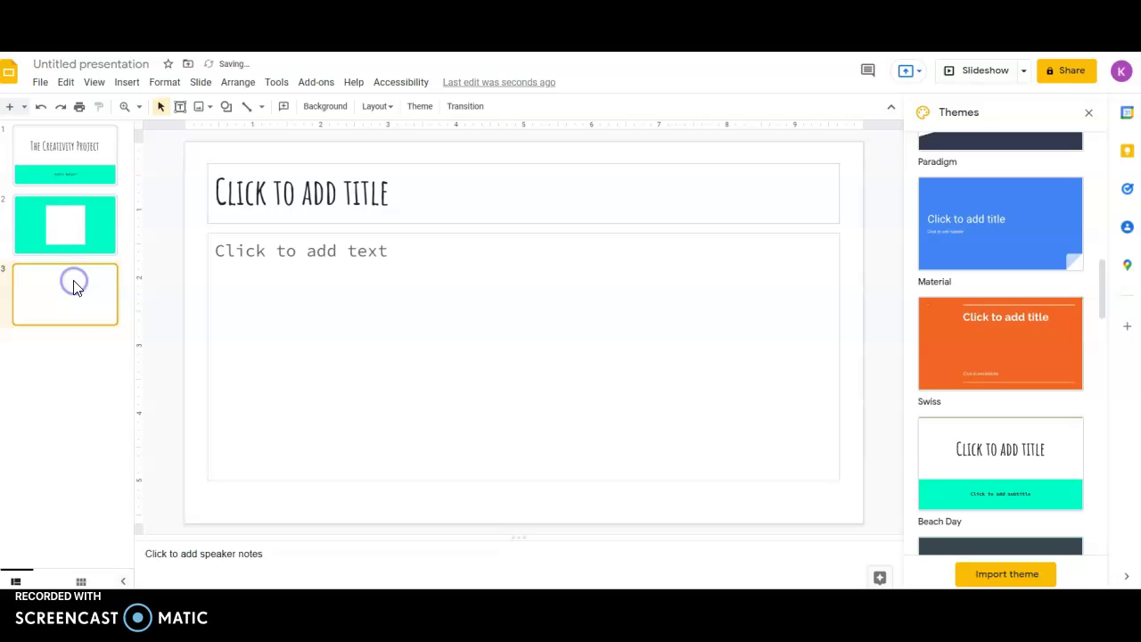
pyautogui.click(281, 193)
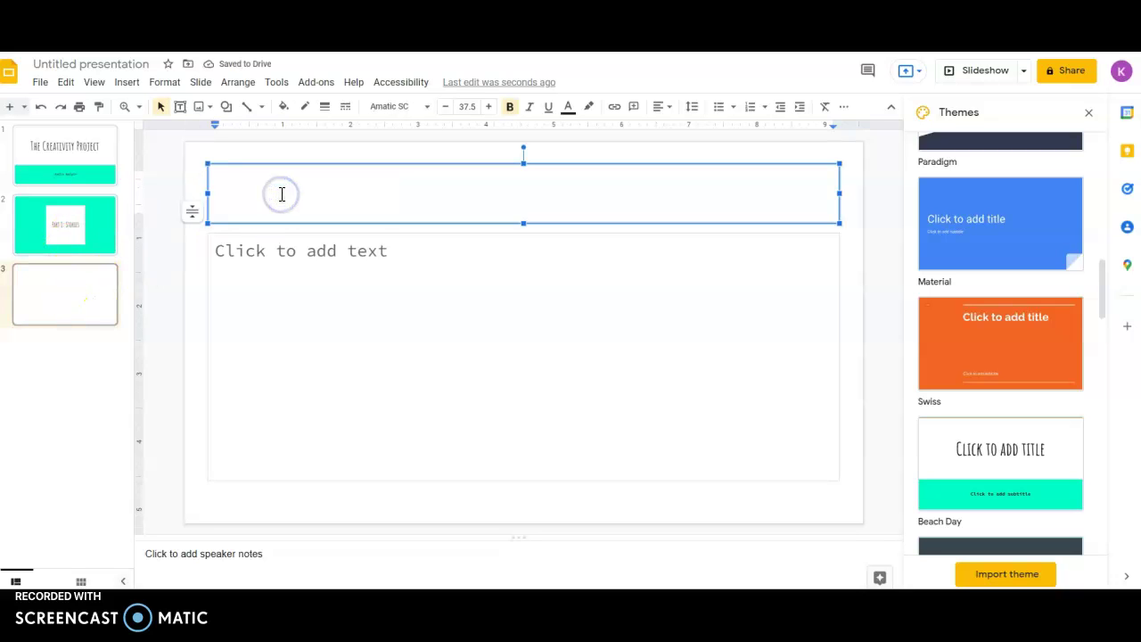
pyautogui.write('Creative Title')
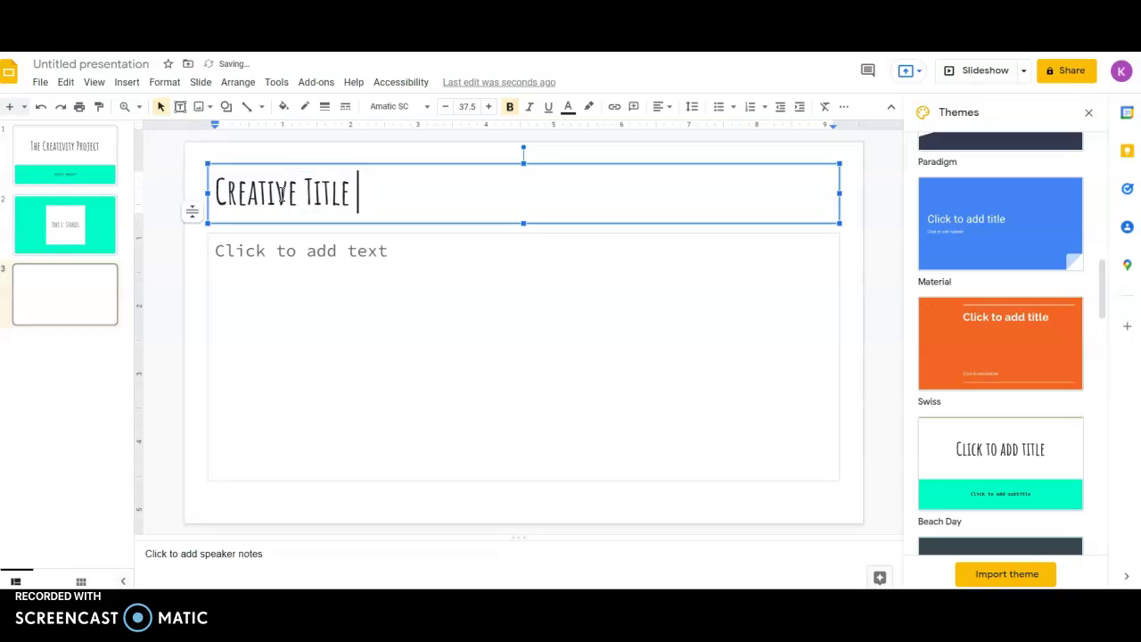
# Step: Write 'Paragraphs' at the top of the body text, with blank lines below it
pyautogui.click(305, 242)
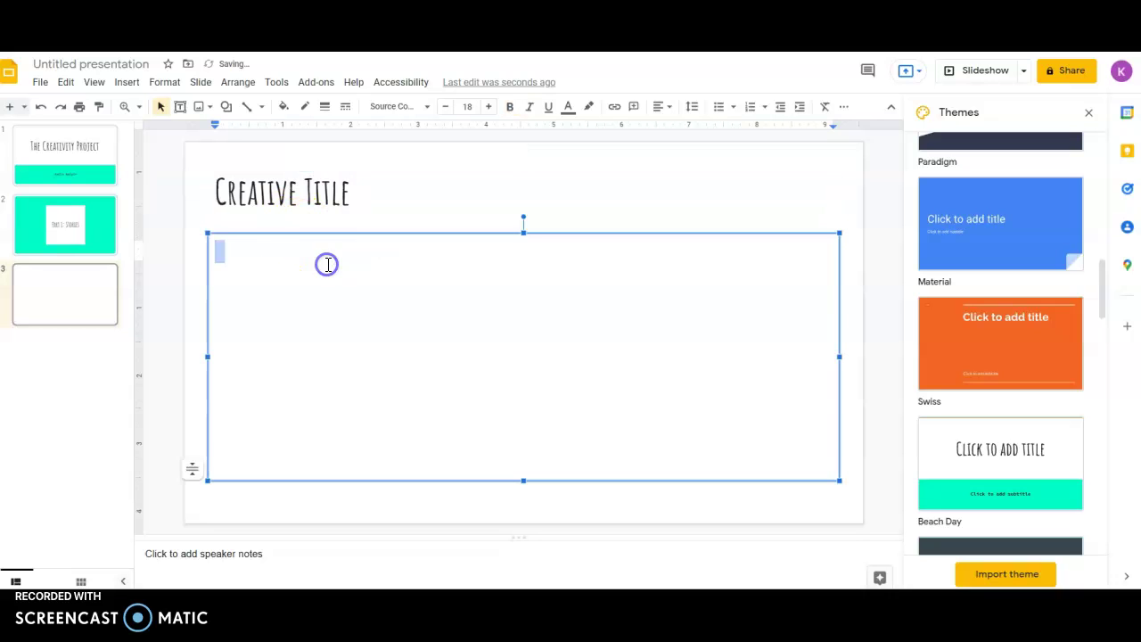
pyautogui.write('Paragraph')
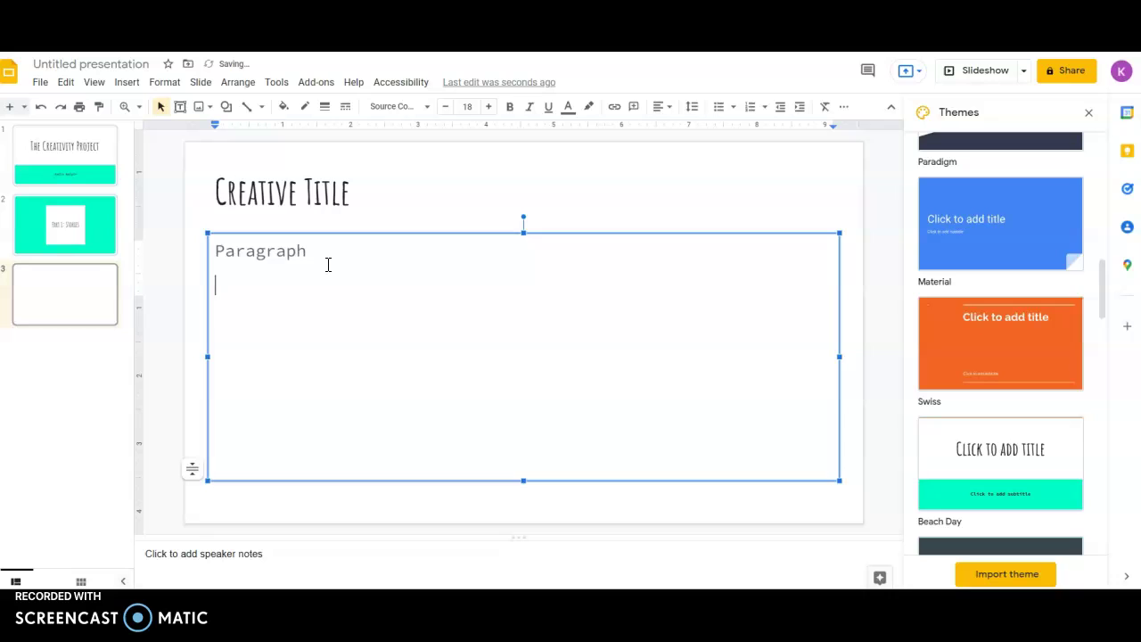
pyautogui.press('Return')
pyautogui.press('Return')
pyautogui.press('Return')
pyautogui.write('Citation')
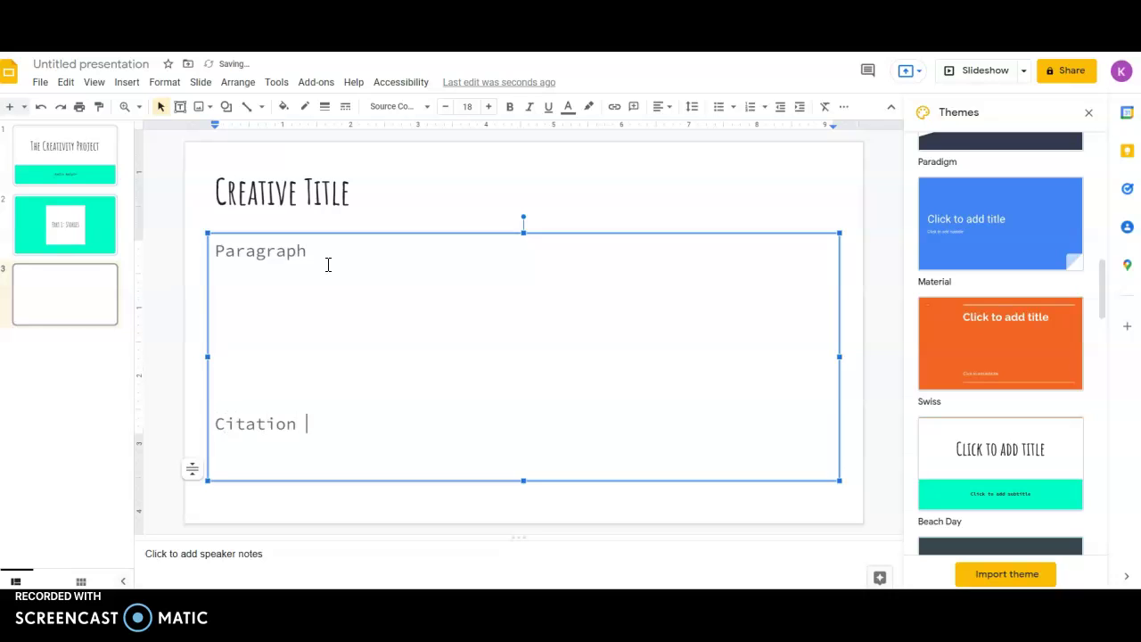
pyautogui.doubleClick(329, 246)
pyautogui.write('s')
pyautogui.click(509, 221)
pyautogui.click(448, 281)
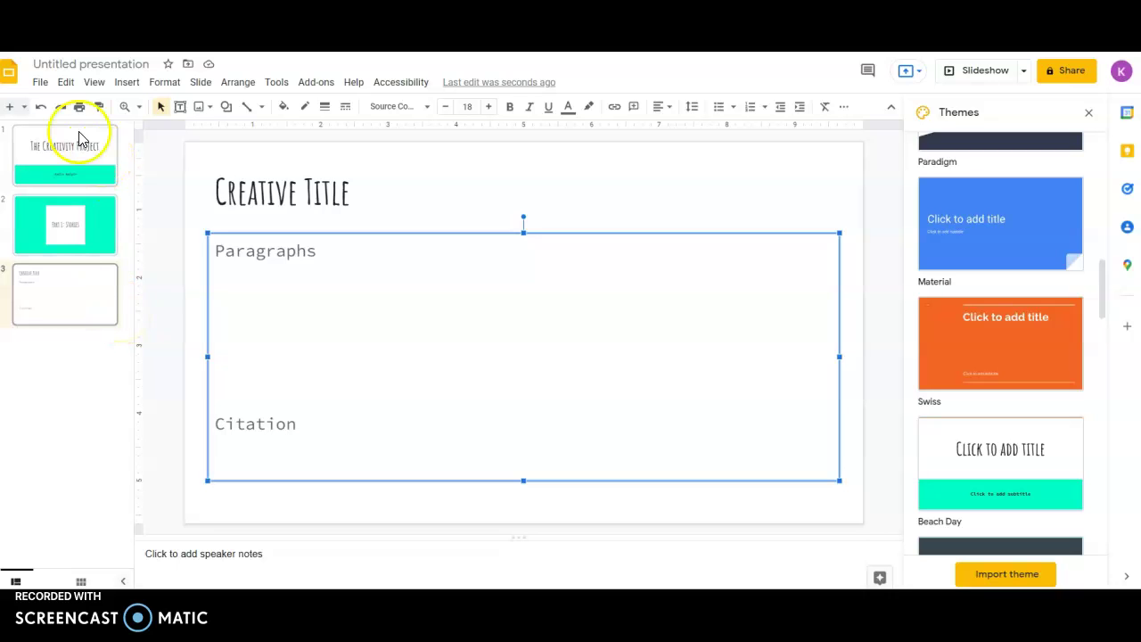
# Step: Search the web for 'book' images and select the first open-book picture
pyautogui.click(126, 82)
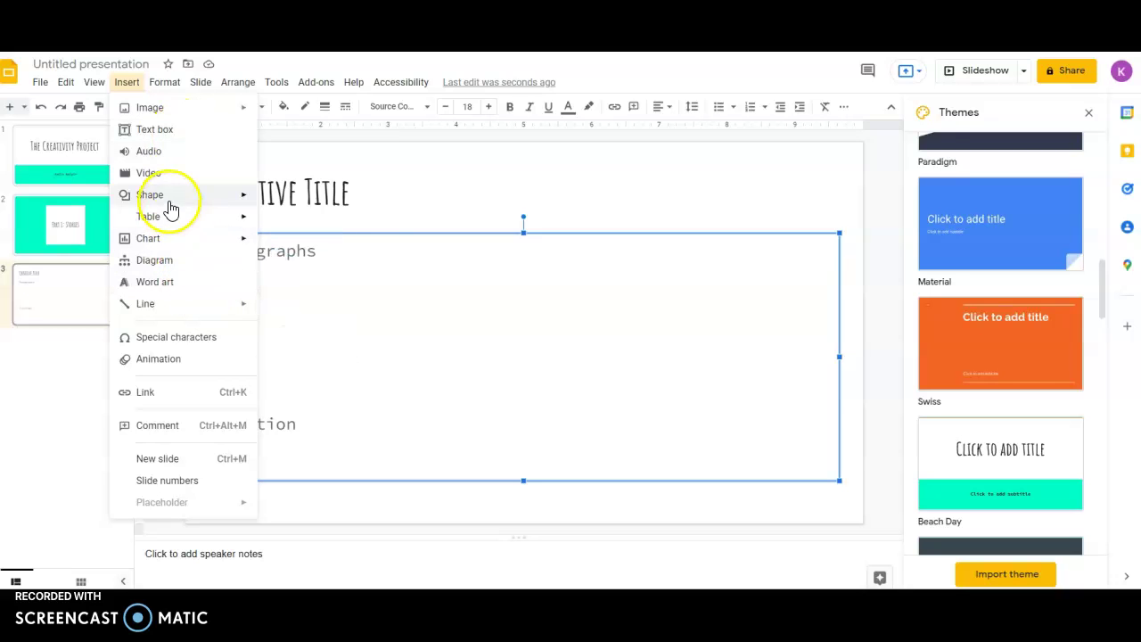
pyautogui.click(178, 109)
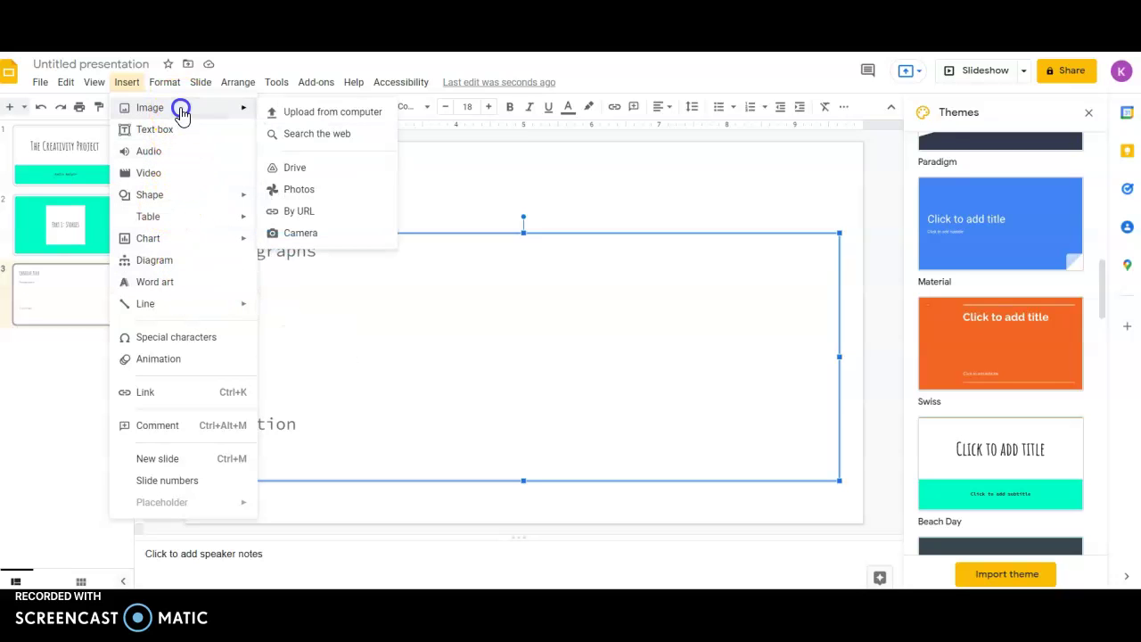
pyautogui.click(304, 143)
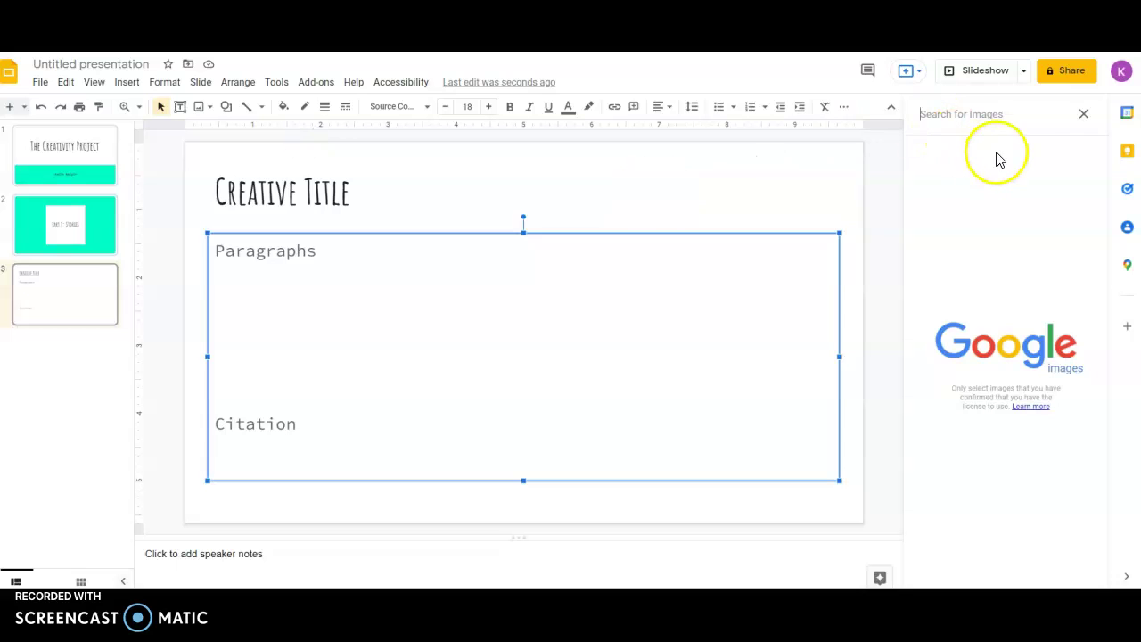
pyautogui.write('book')
pyautogui.press('Return')
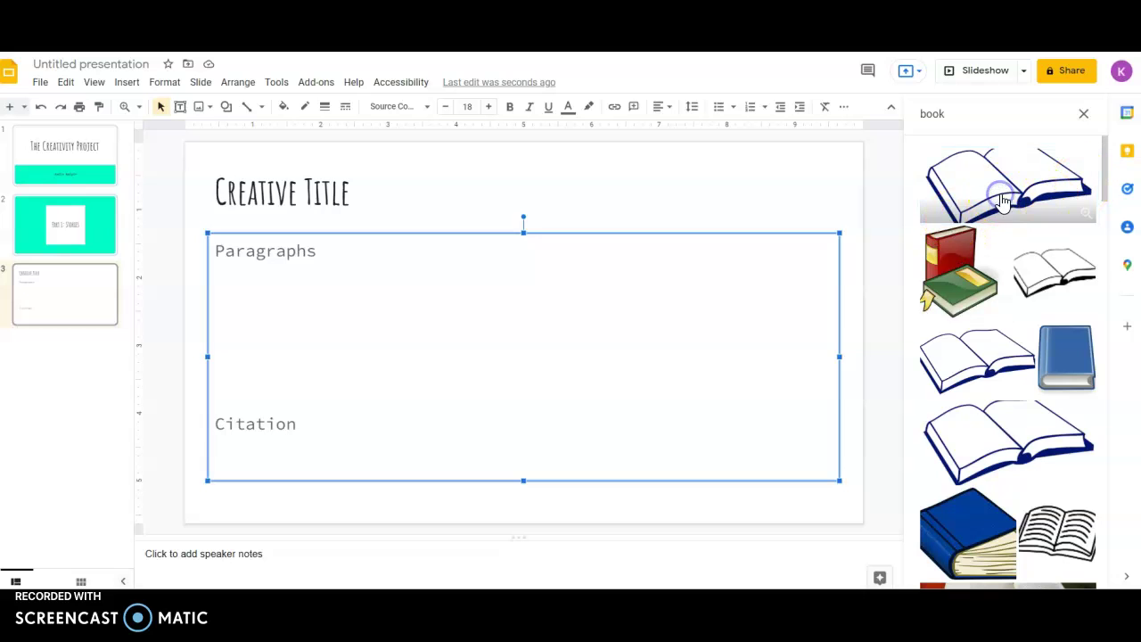
pyautogui.click(994, 203)
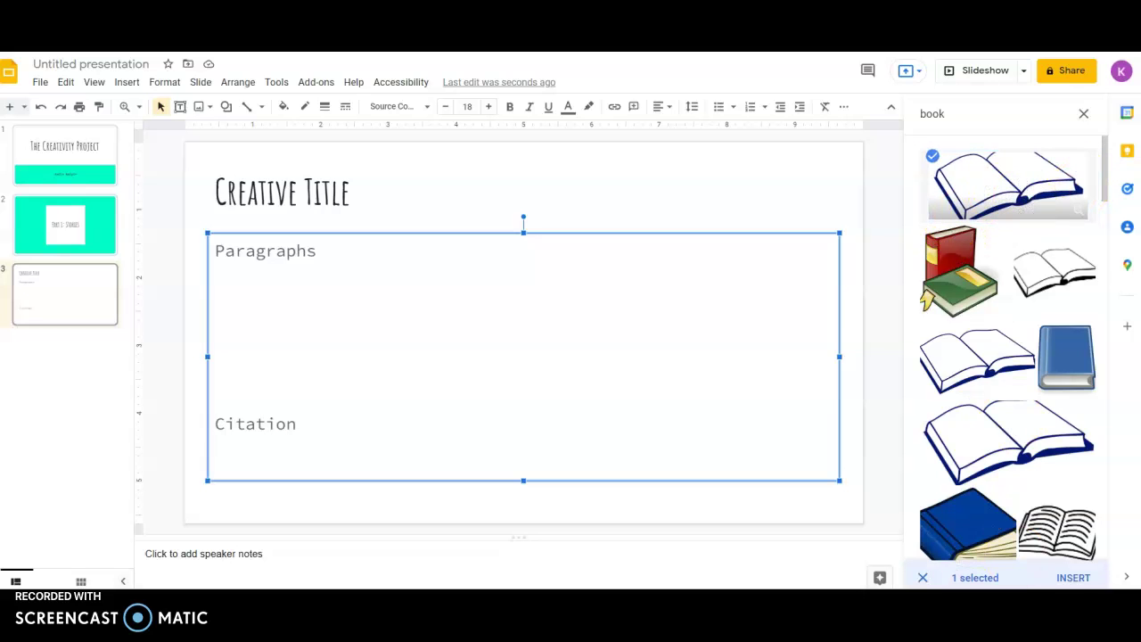
# Step: Insert the book picture, shrink it into slide 3's bottom-right corner, then return to slide 1
pyautogui.click(1073, 578)
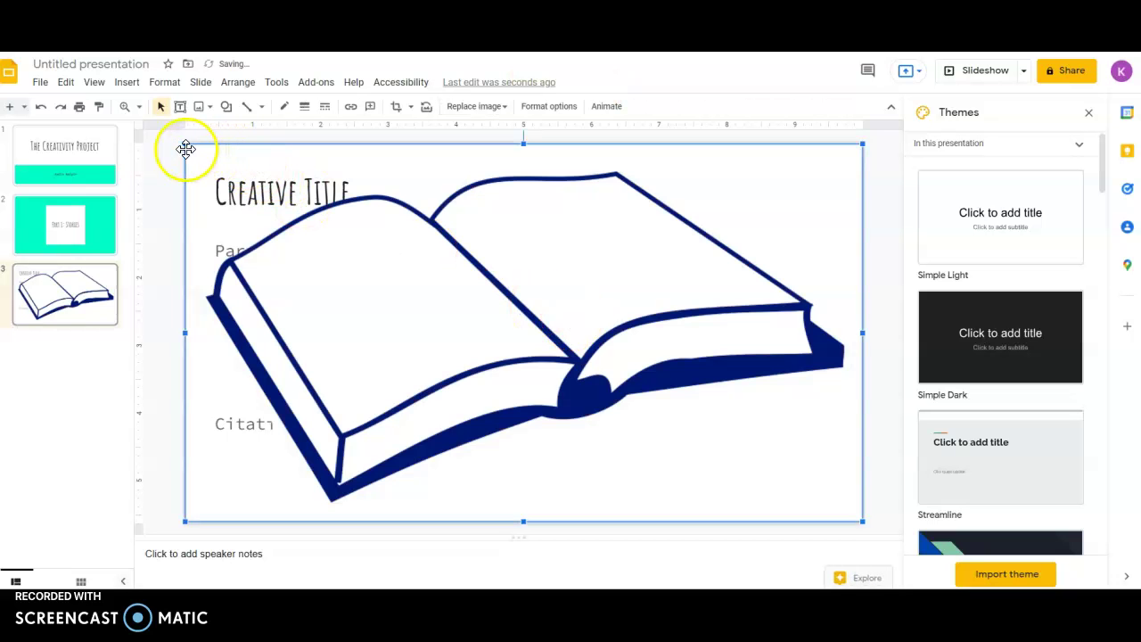
pyautogui.moveTo(184, 144)
pyautogui.mouseDown()
pyautogui.moveTo(419, 224)
pyautogui.moveTo(480, 309)
pyautogui.moveTo(624, 386)
pyautogui.mouseUp()
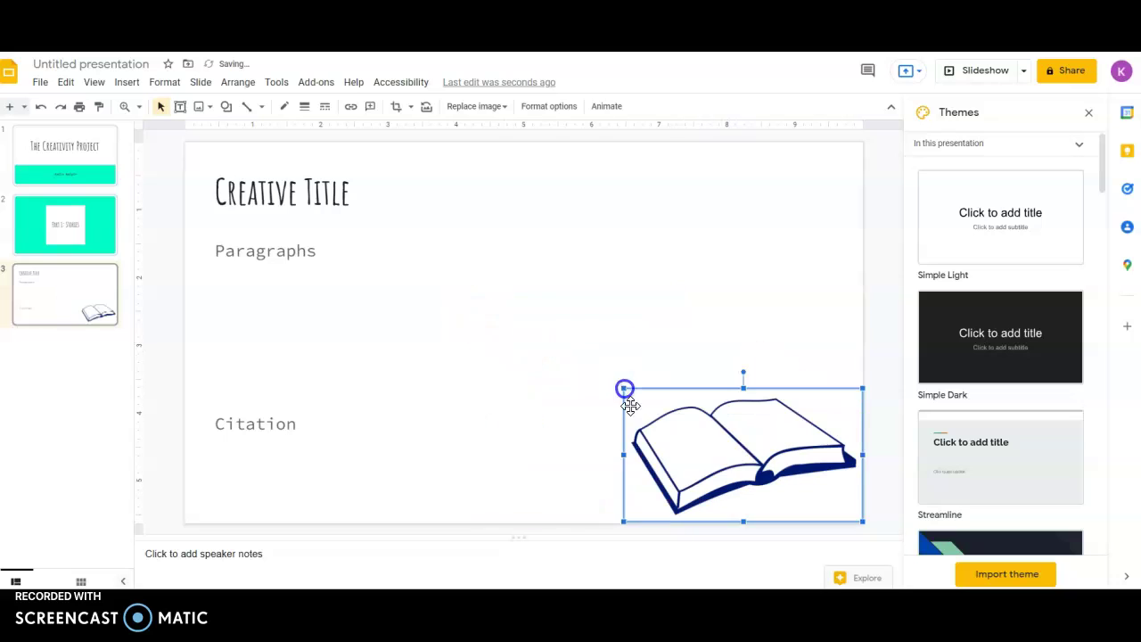
pyautogui.click(436, 495)
pyautogui.click(77, 164)
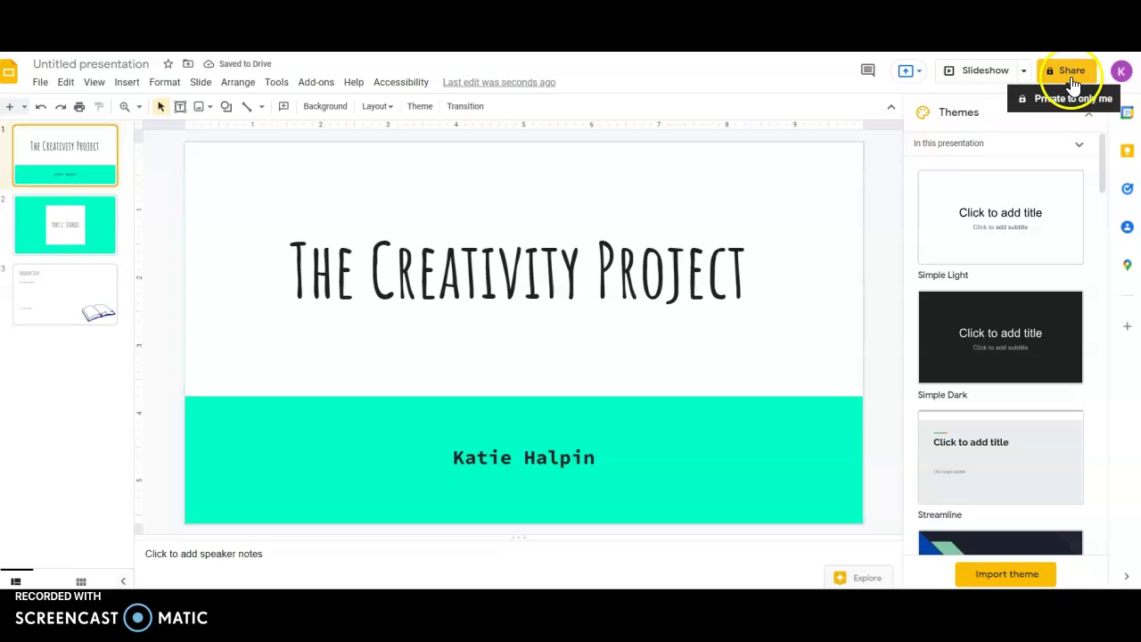
# Step: Name the file 'The Creativity Project', allow anyone with the link to view, and copy the link
pyautogui.click(1072, 74)
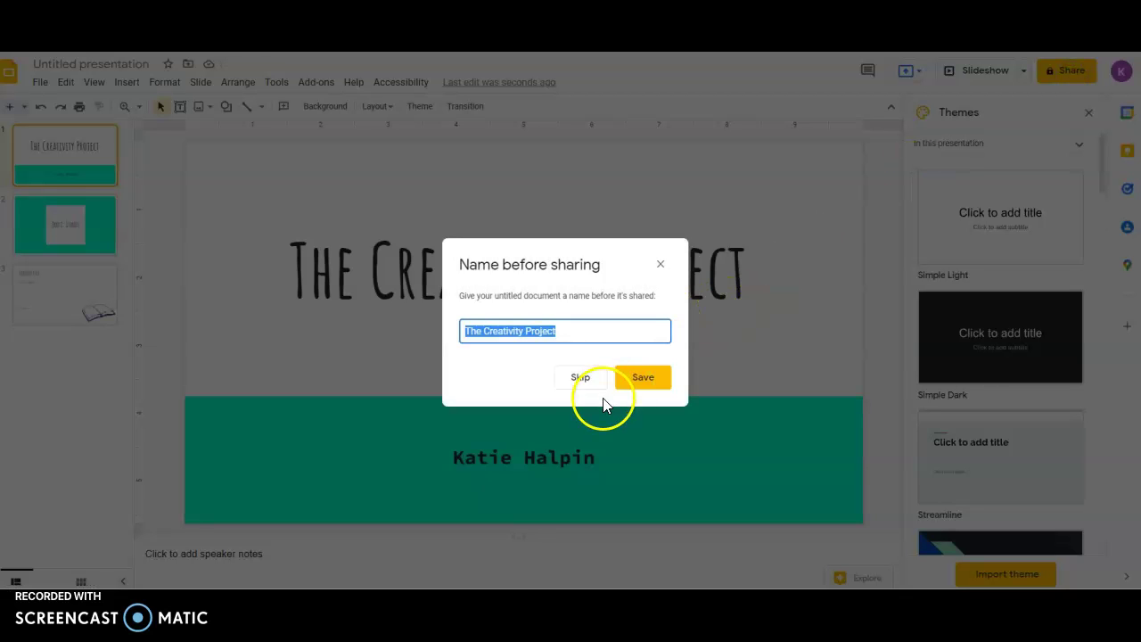
pyautogui.click(638, 389)
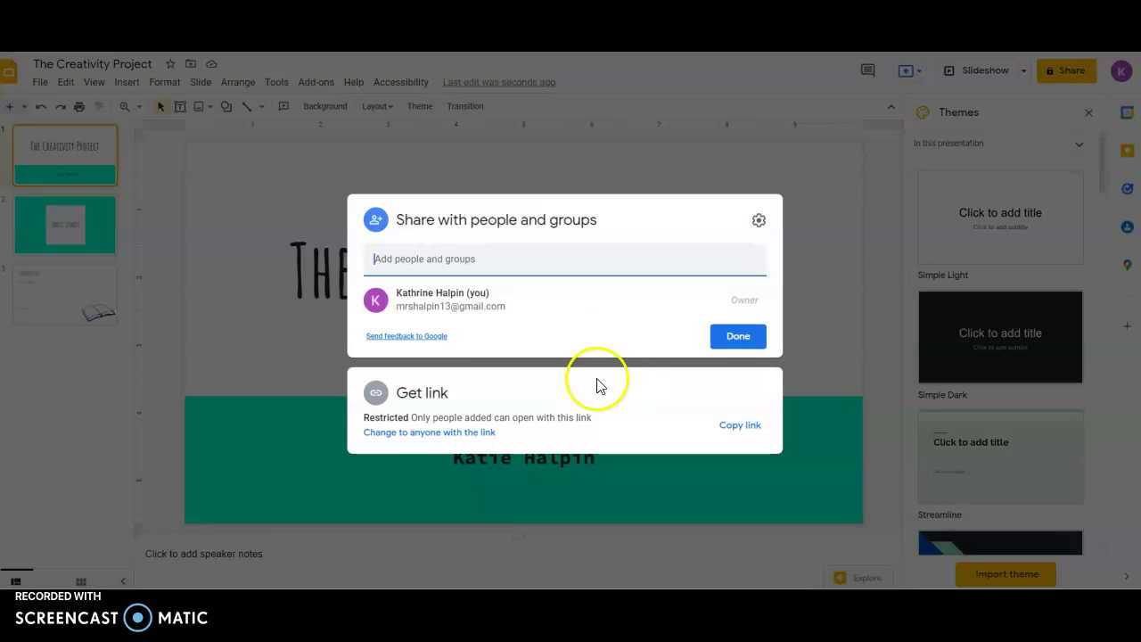
pyautogui.click(438, 433)
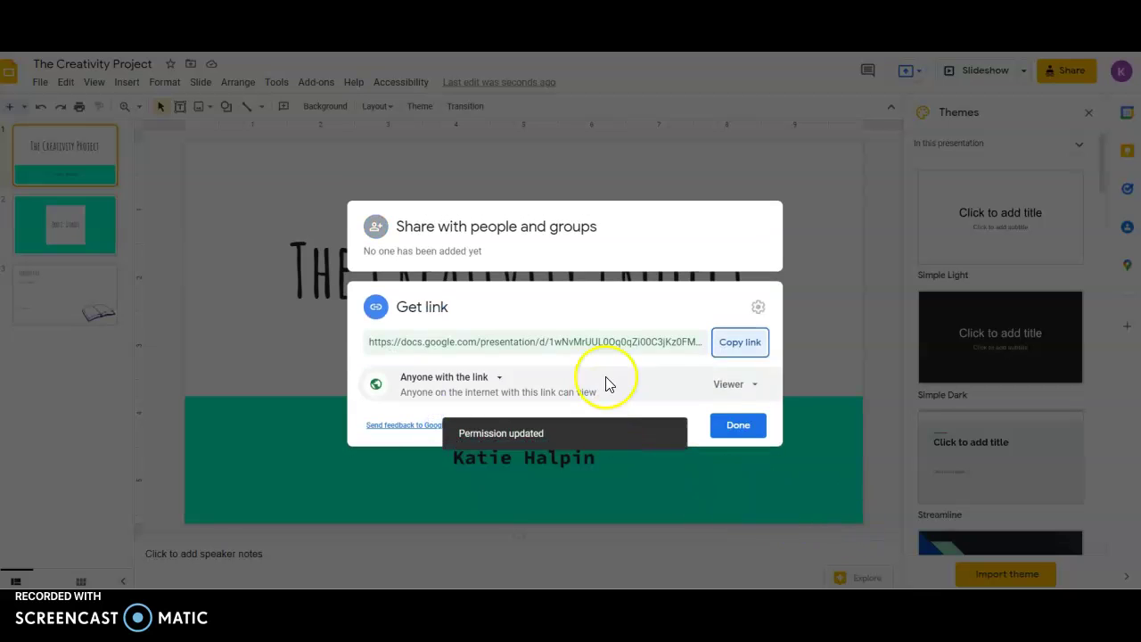
pyautogui.click(738, 350)
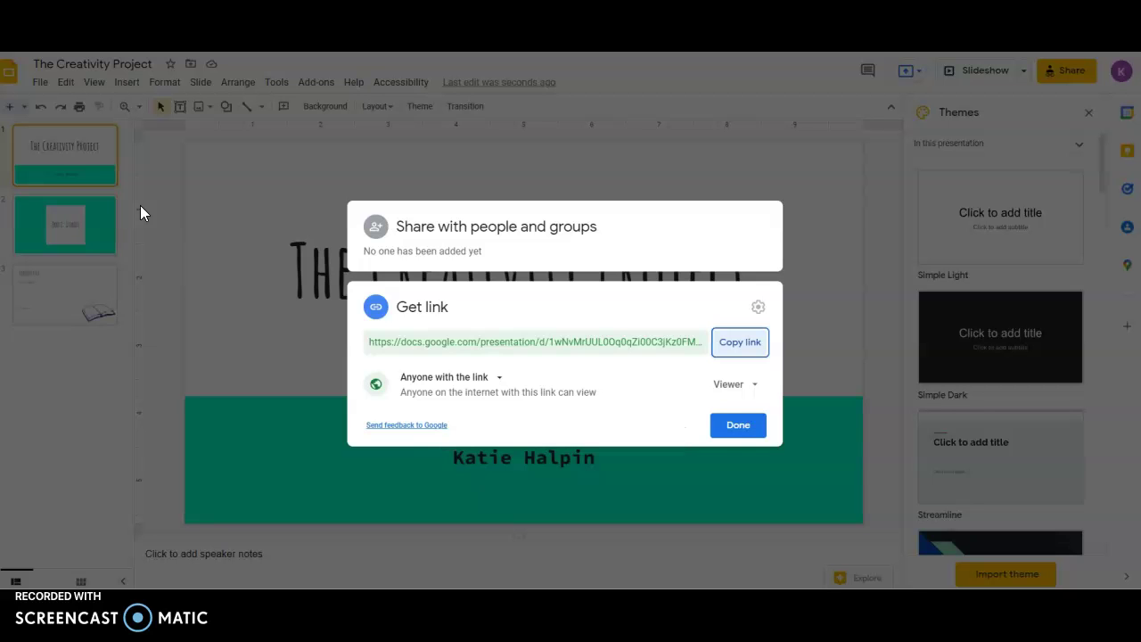
# Step: Close the sharing settings and check the book slide before returning to slide 1
pyautogui.click(727, 426)
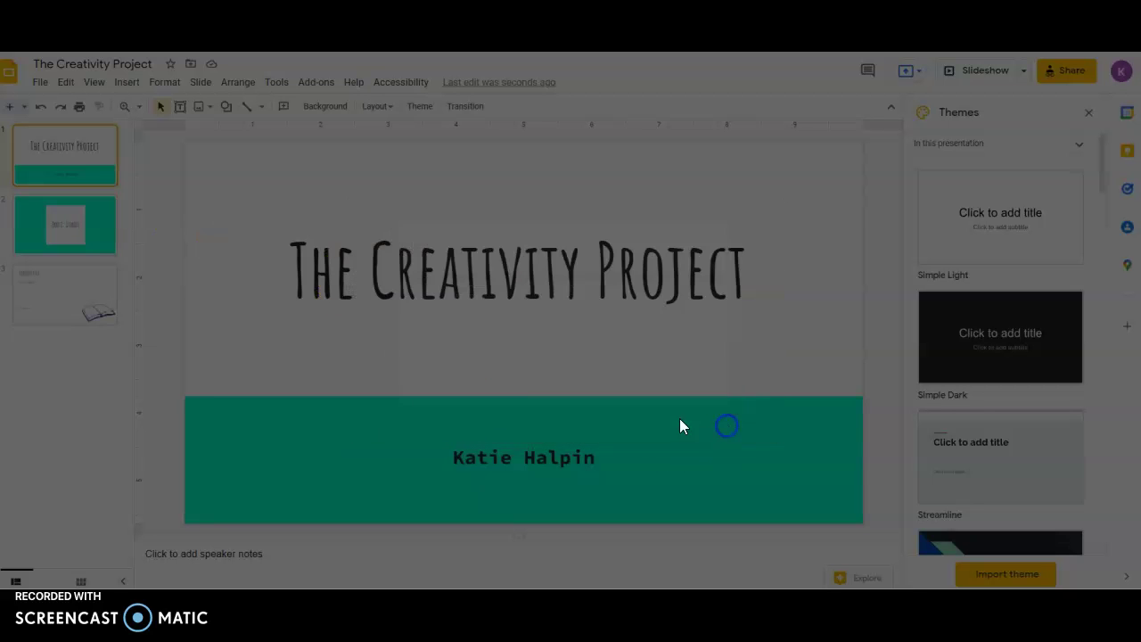
pyautogui.click(30, 313)
pyautogui.click(64, 156)
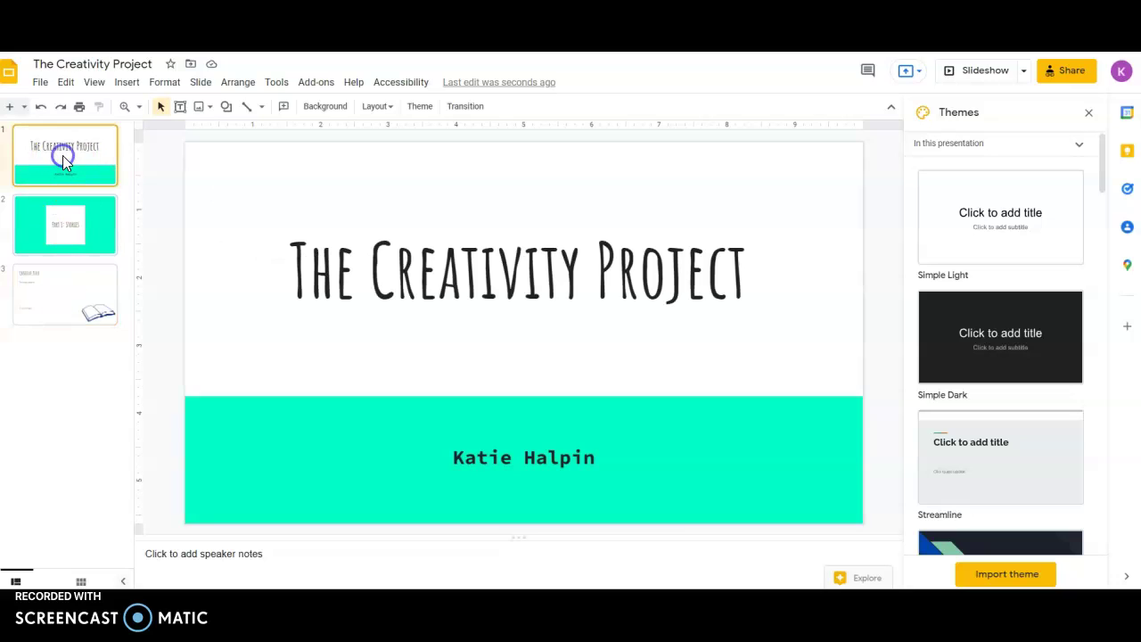
# Step: Color the title 'The Creativity Project' red using the text color palette
pyautogui.click(446, 255)
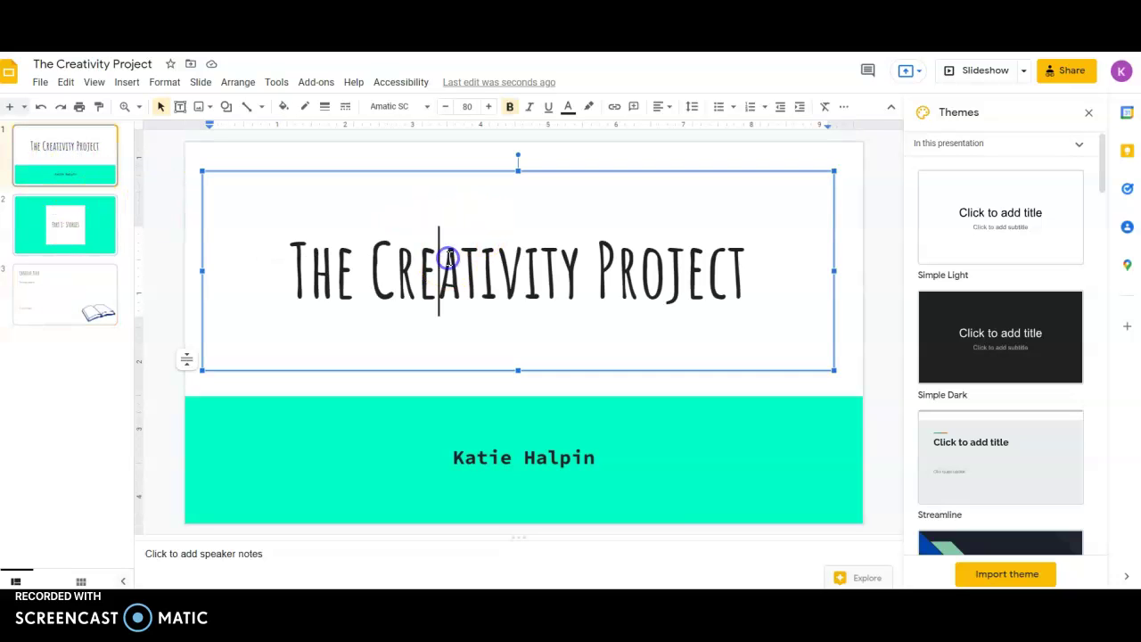
pyautogui.click(288, 267)
pyautogui.moveTo(290, 266); pyautogui.dragTo(736, 253)
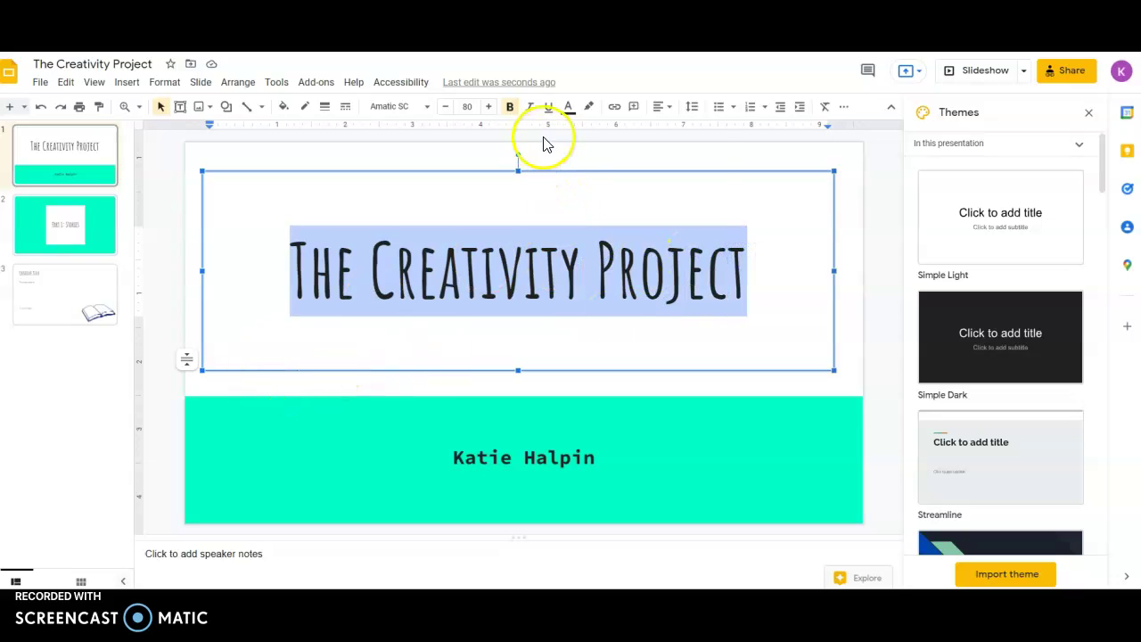
pyautogui.click(568, 106)
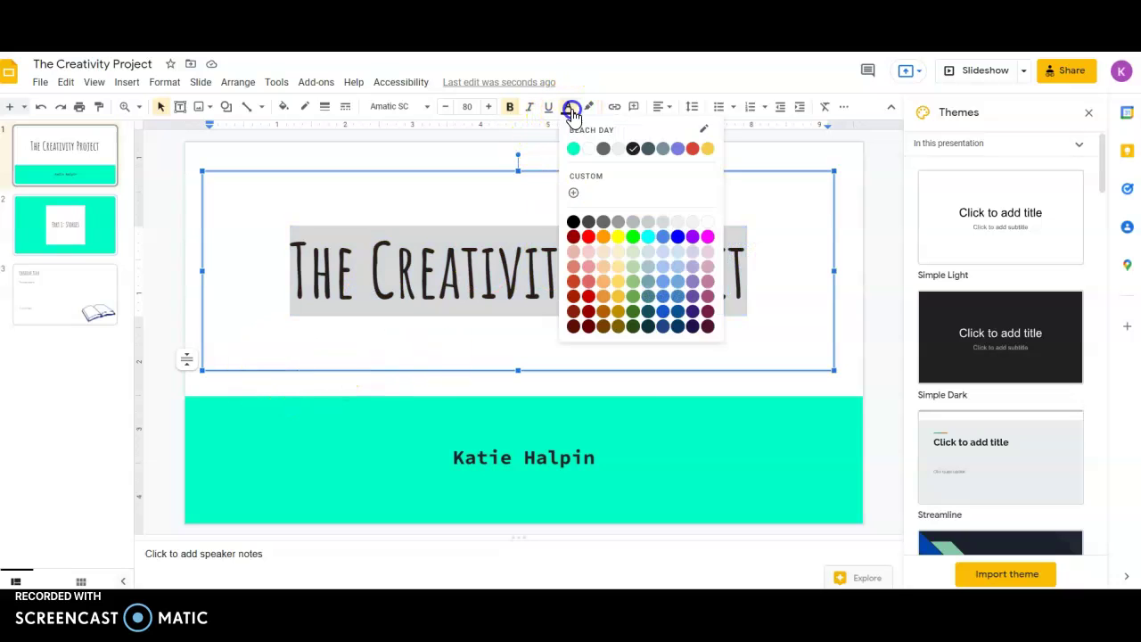
pyautogui.click(692, 148)
pyautogui.click(477, 357)
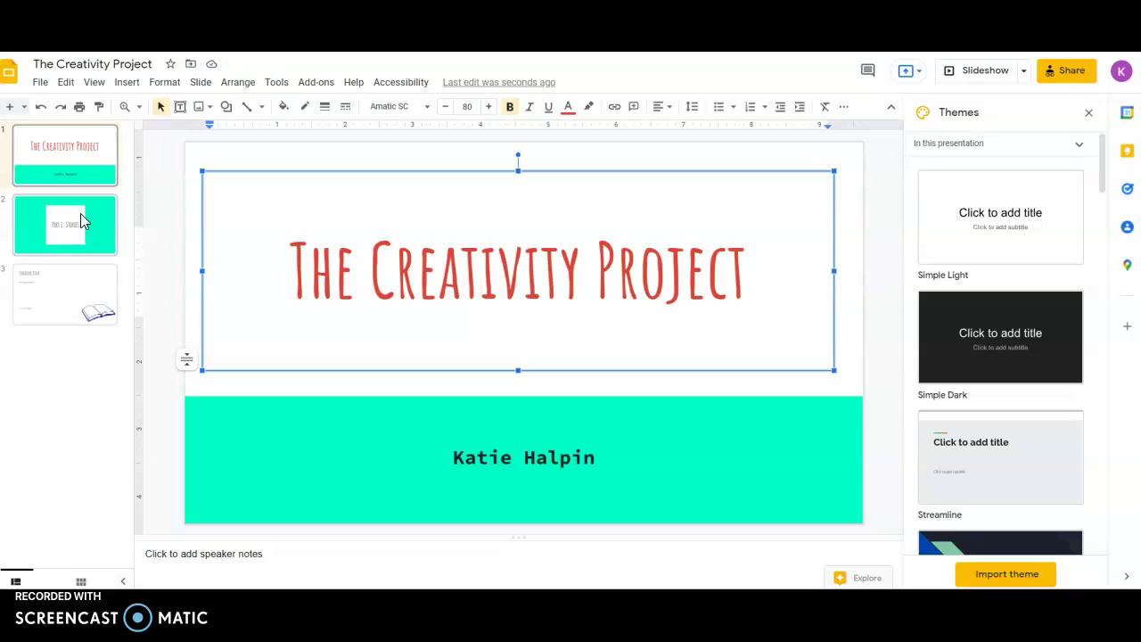
pyautogui.moveTo(80, 214)
pyautogui.mouseDown()
pyautogui.moveTo(87, 185)
pyautogui.moveTo(73, 175)
pyautogui.mouseUp()
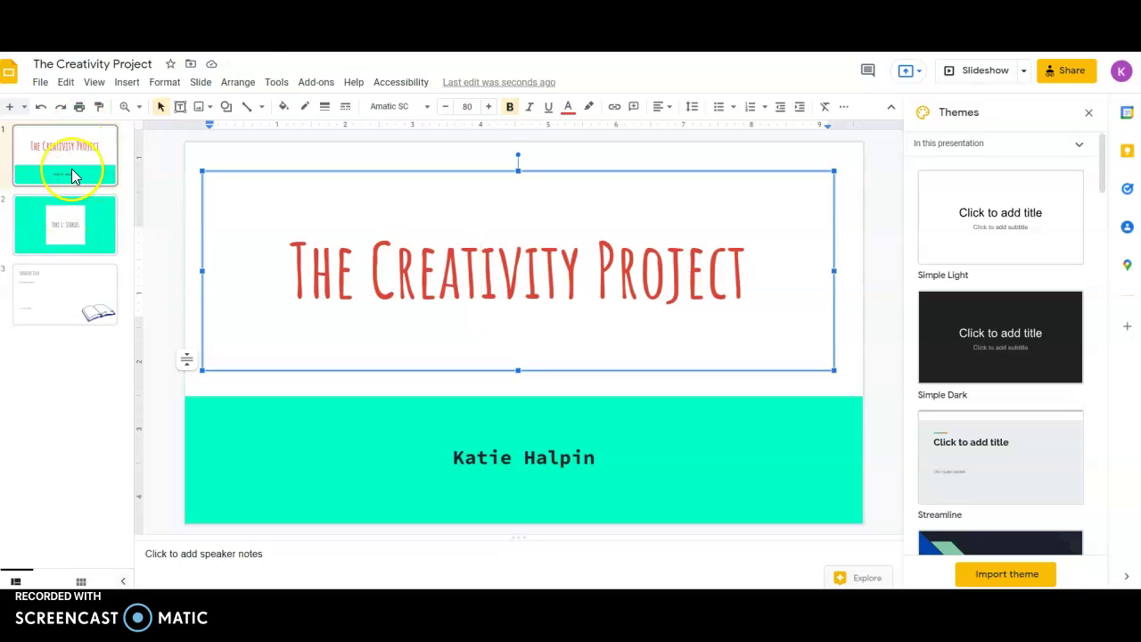